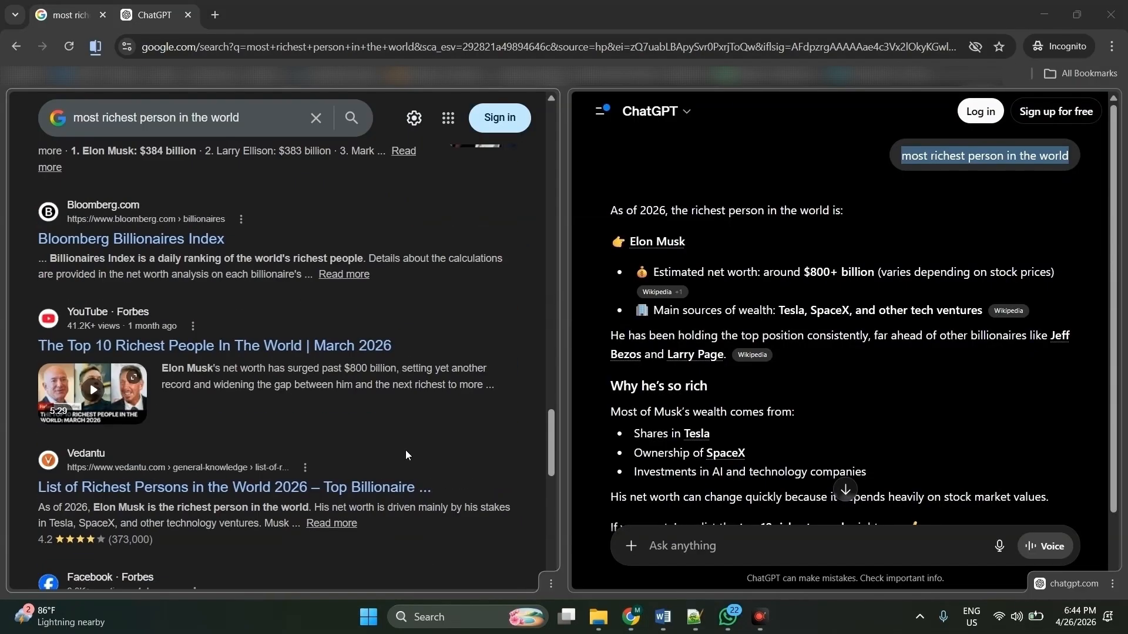
# Step: Compare the Google results and the ChatGPT answer for "most richest person in the world"
pyautogui.scroll(-5, 406, 450)
pyautogui.scroll(4, 405, 450)
pyautogui.scroll(12, 405, 450)
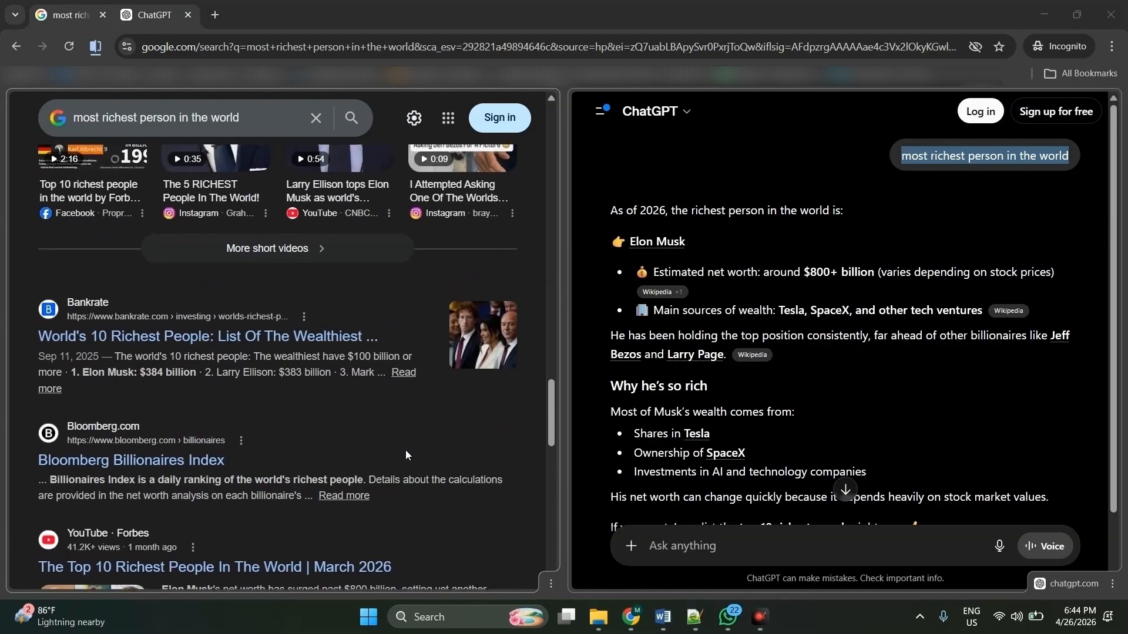
pyautogui.scroll(-4, 405, 450)
pyautogui.scroll(-1, 960, 326)
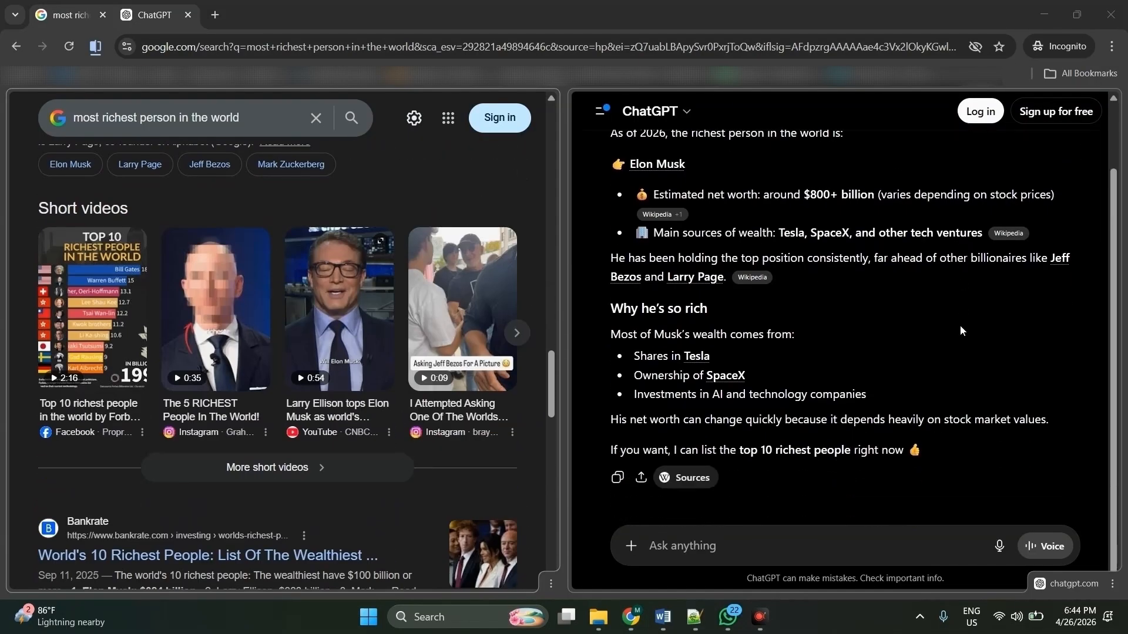
pyautogui.scroll(1, 960, 325)
pyautogui.scroll(-2, 847, 392)
pyautogui.scroll(-9, 339, 412)
pyautogui.scroll(-3, 339, 411)
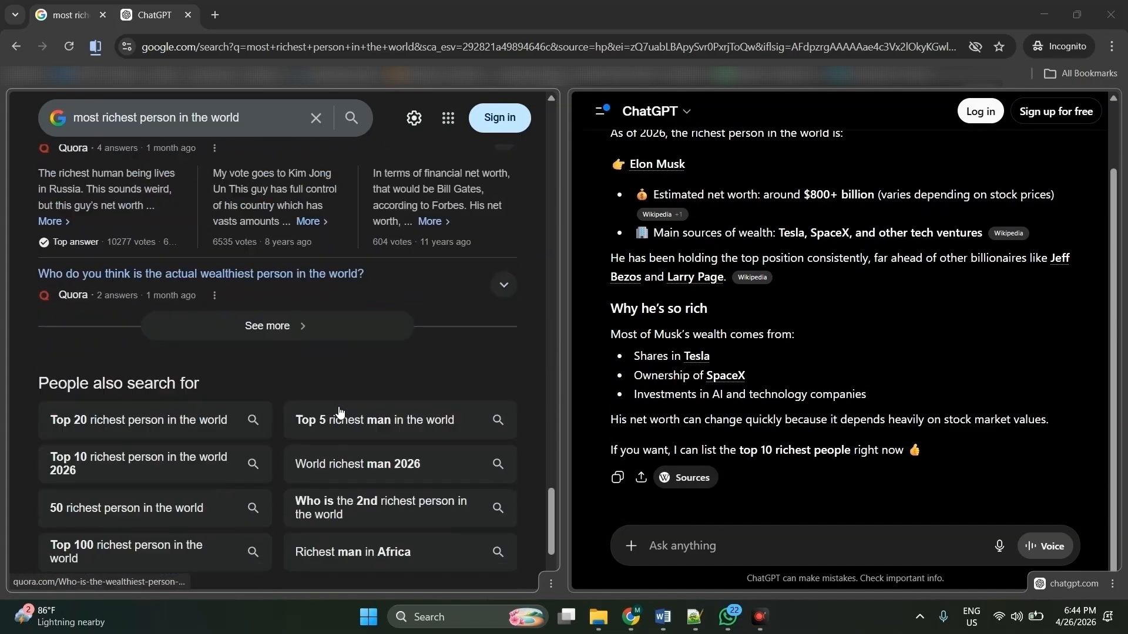
pyautogui.click(889, 315)
pyautogui.scroll(1, 889, 315)
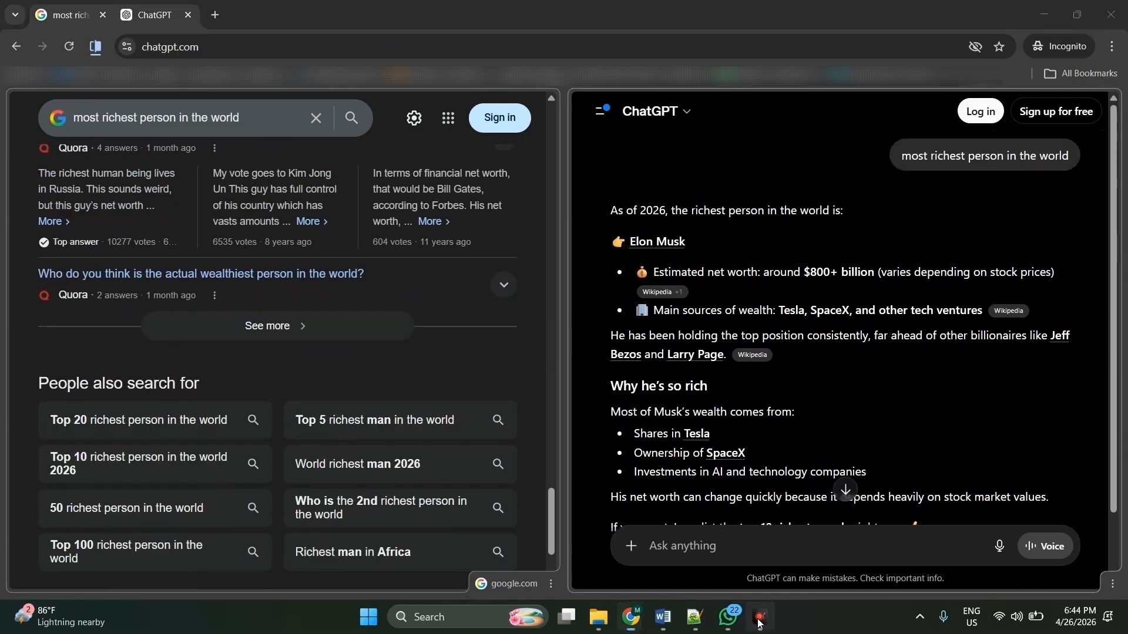
# Step: Write chat prompts requesting a professional mail, an explanation of compound interest and an article summary
pyautogui.write('te a professional mail for above')
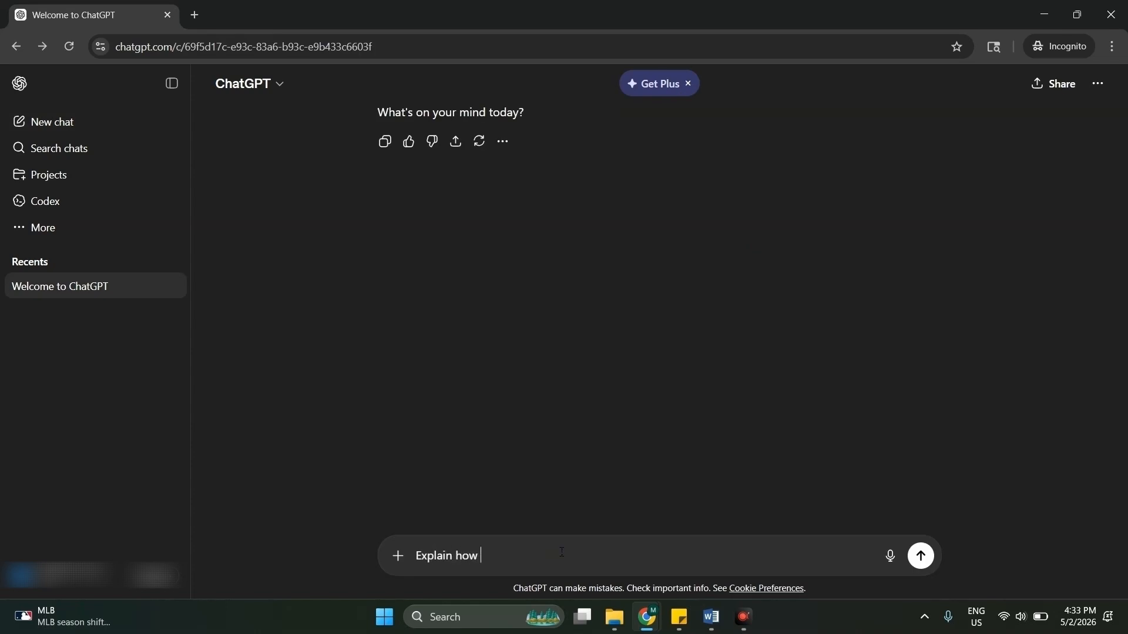
pyautogui.write('compound interest')
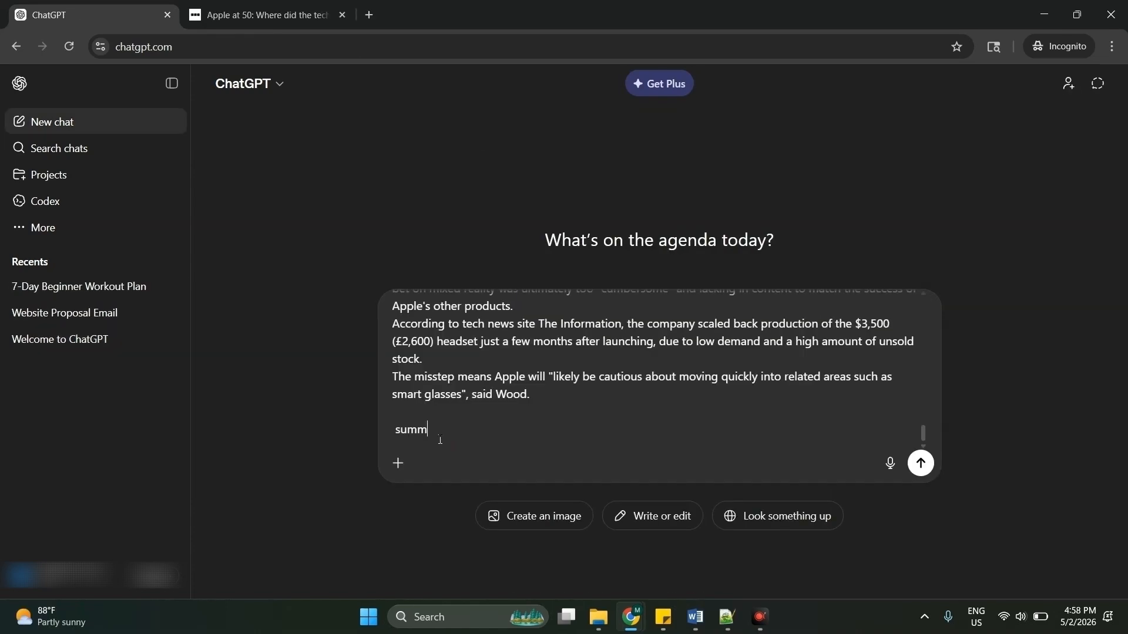
pyautogui.write('arize this article in 5')
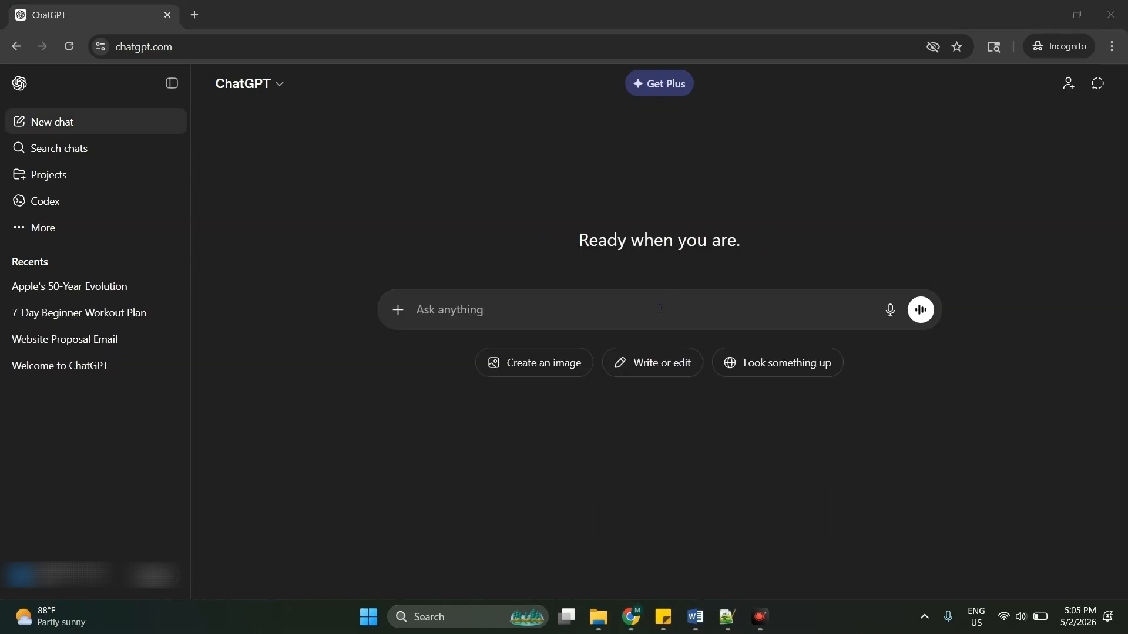
# Step: Ask ChatGPT "Give me 10 YouTube video ideas for a good income"
pyautogui.click(661, 307)
pyautogui.write('Give me 10 YouTube video ideas for a good income')
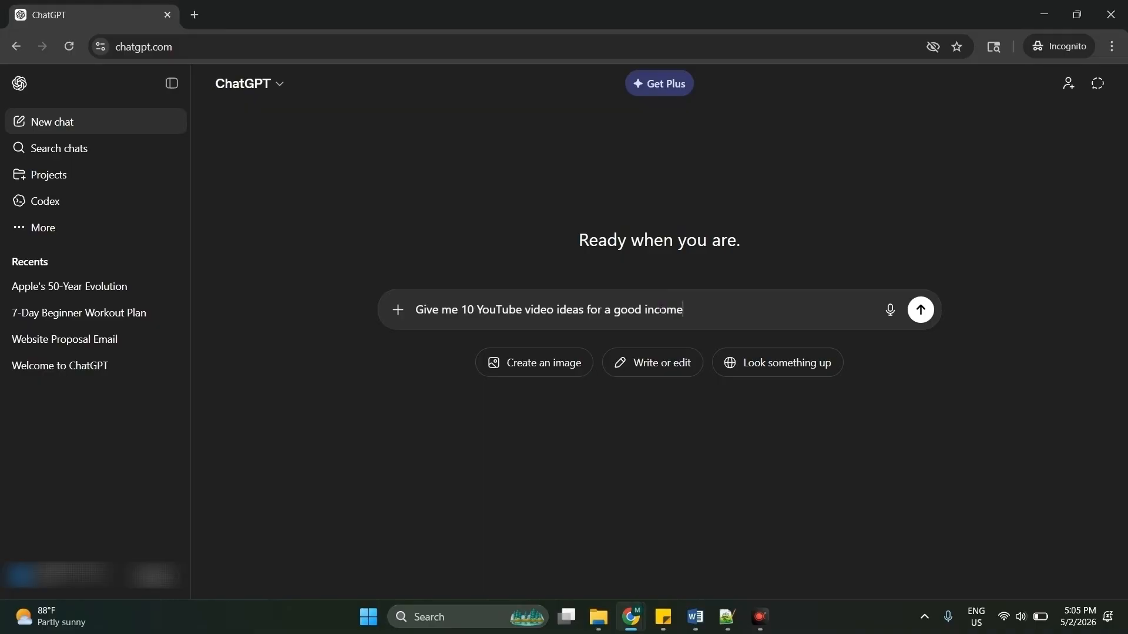
pyautogui.press('Return')
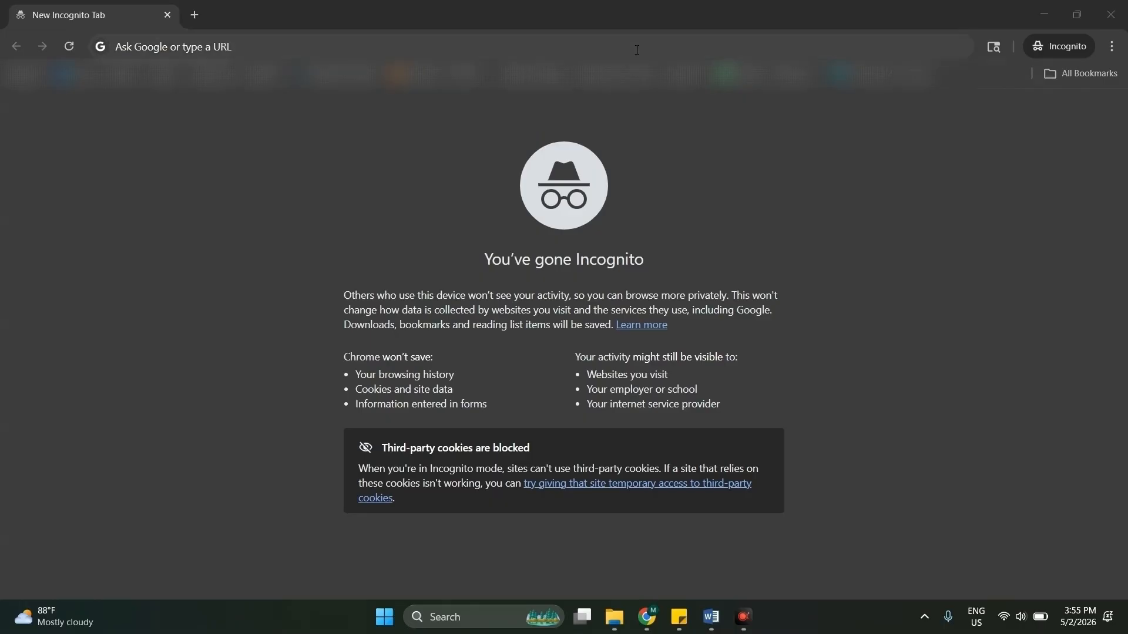
# Step: Open the ChatGPT website at chatgpt.com in the incognito window
pyautogui.click(638, 49)
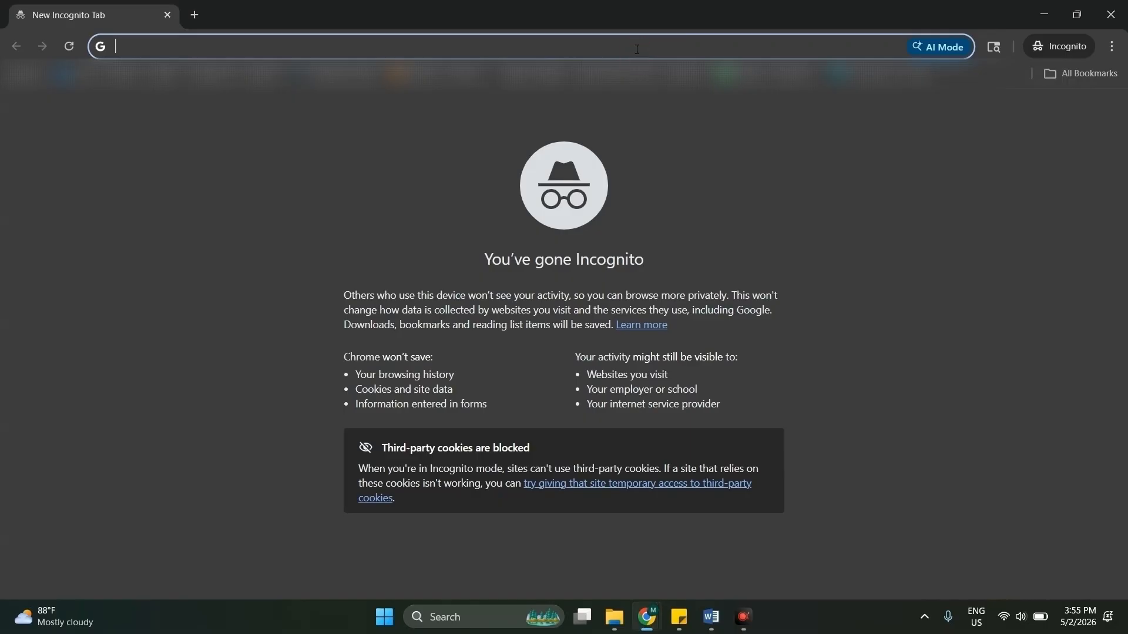
pyautogui.write('cha')
pyautogui.press('Return')
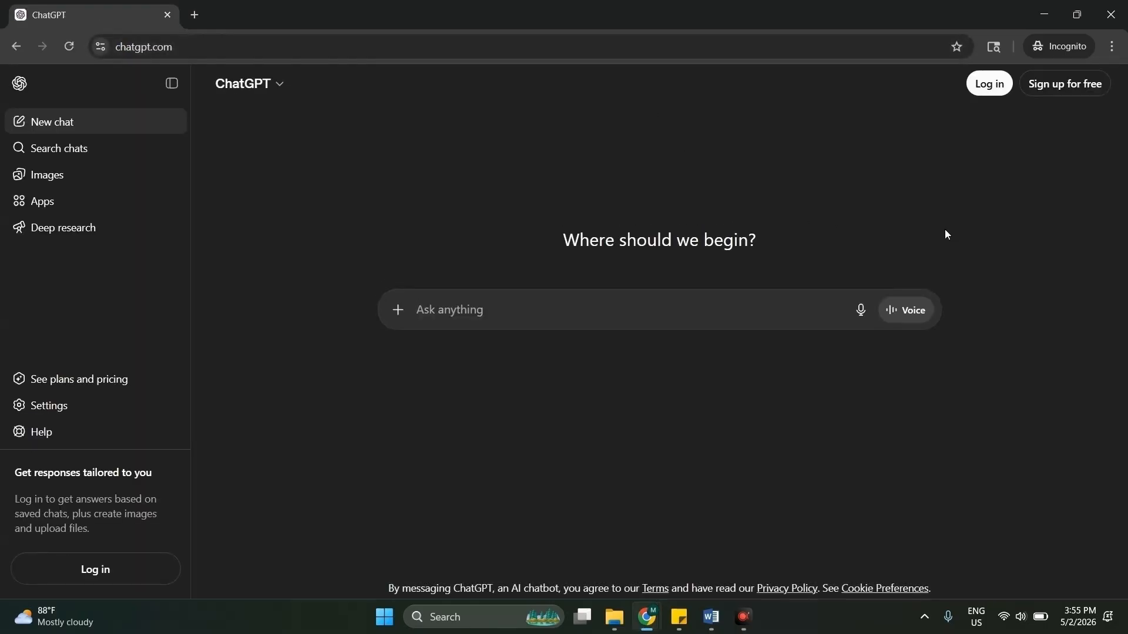
# Step: Start a free ChatGPT sign-up and submit the account's email address
pyautogui.click(1049, 83)
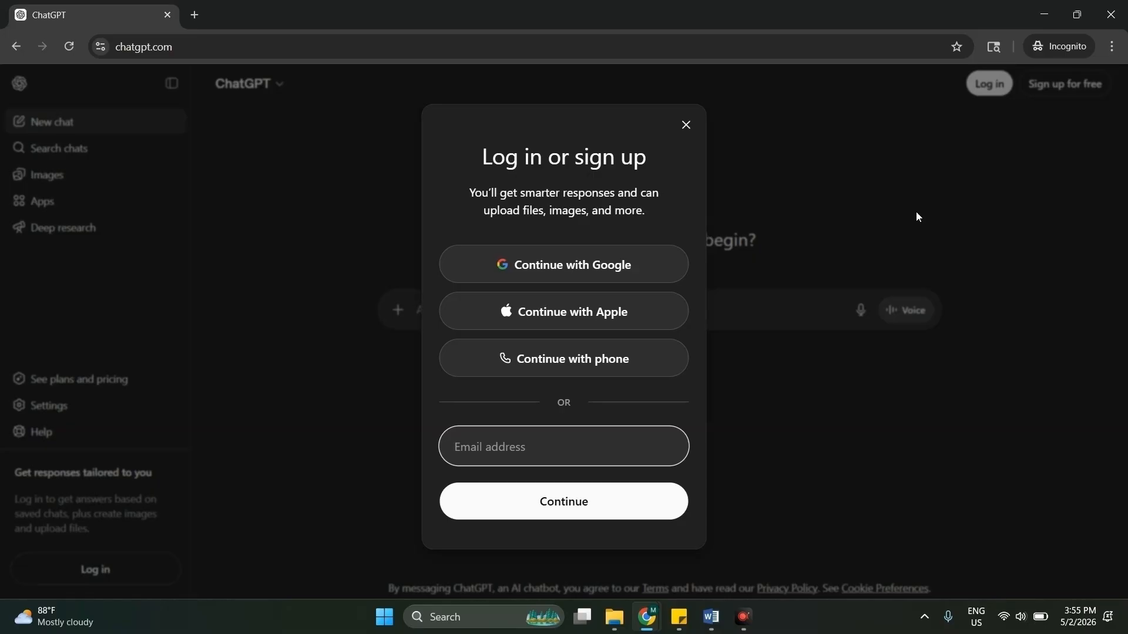
pyautogui.write('[blurred]')
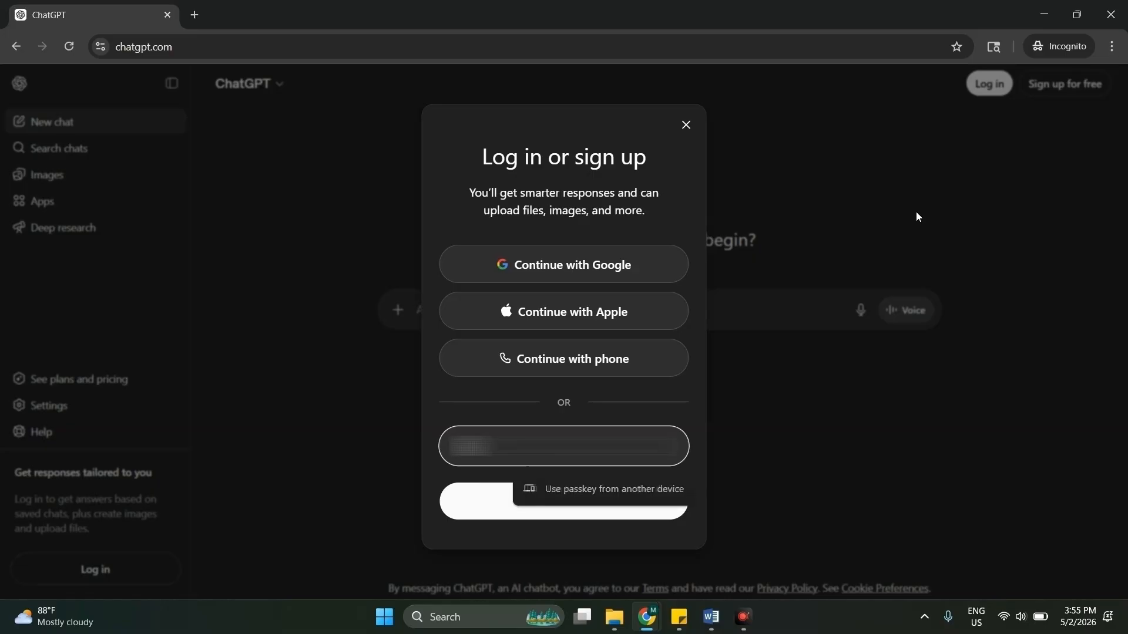
pyautogui.write('@gmail.com')
pyautogui.click(579, 511)
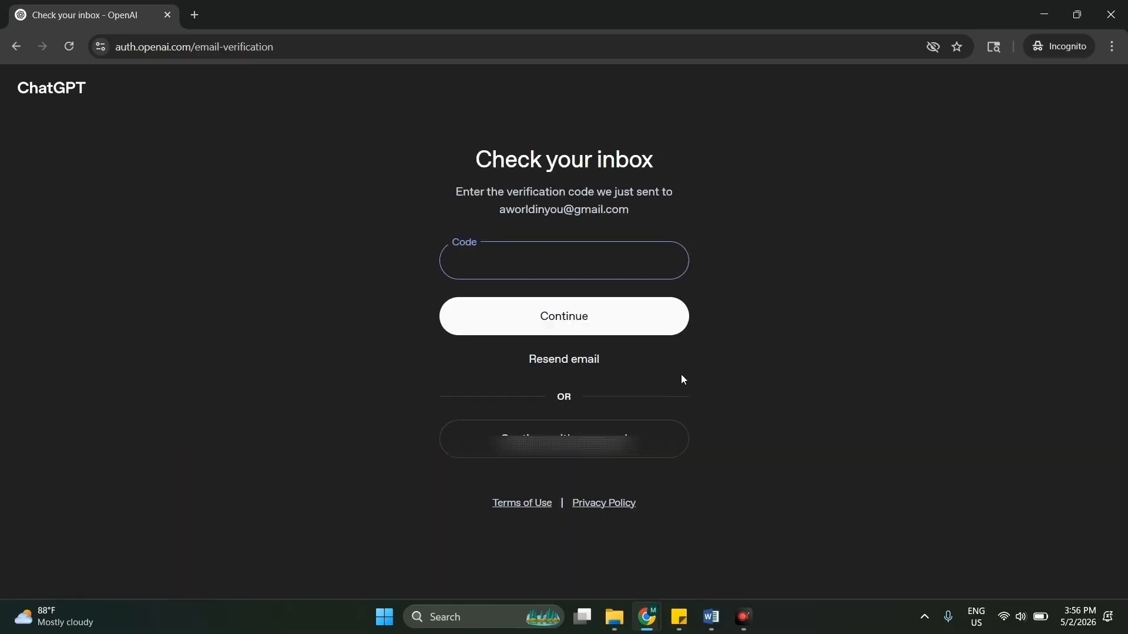
# Step: Switch to Gmail, open the ChatGPT verification email and copy its temporary code
pyautogui.moveTo(642, 621)
pyautogui.click(567, 536)
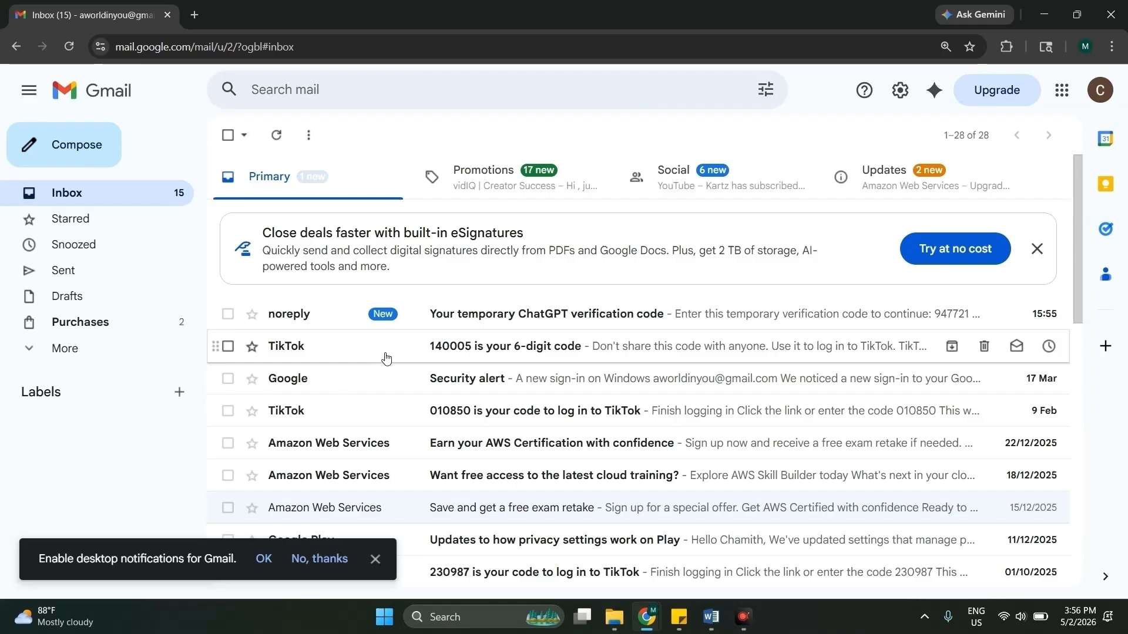
pyautogui.click(381, 318)
pyautogui.doubleClick(510, 417)
pyautogui.hotkey('ctrl', 'c')
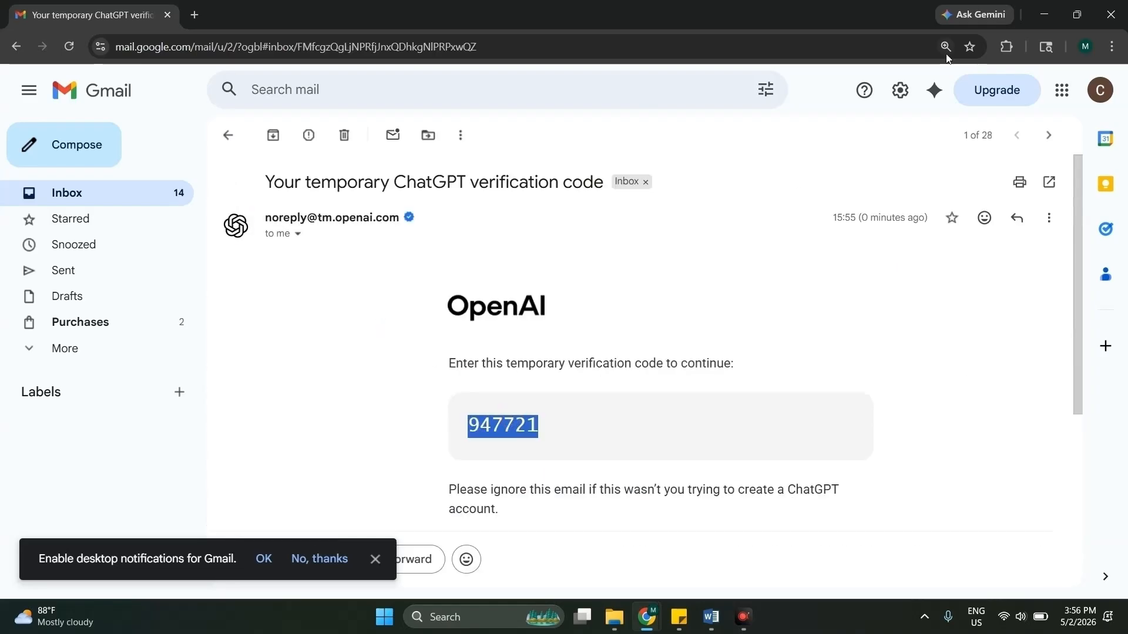
# Step: Return to the sign-up page, paste the verification code into the Code field and submit it
pyautogui.doubleClick(1030, 7)
pyautogui.click(556, 259)
pyautogui.rightClick(558, 259)
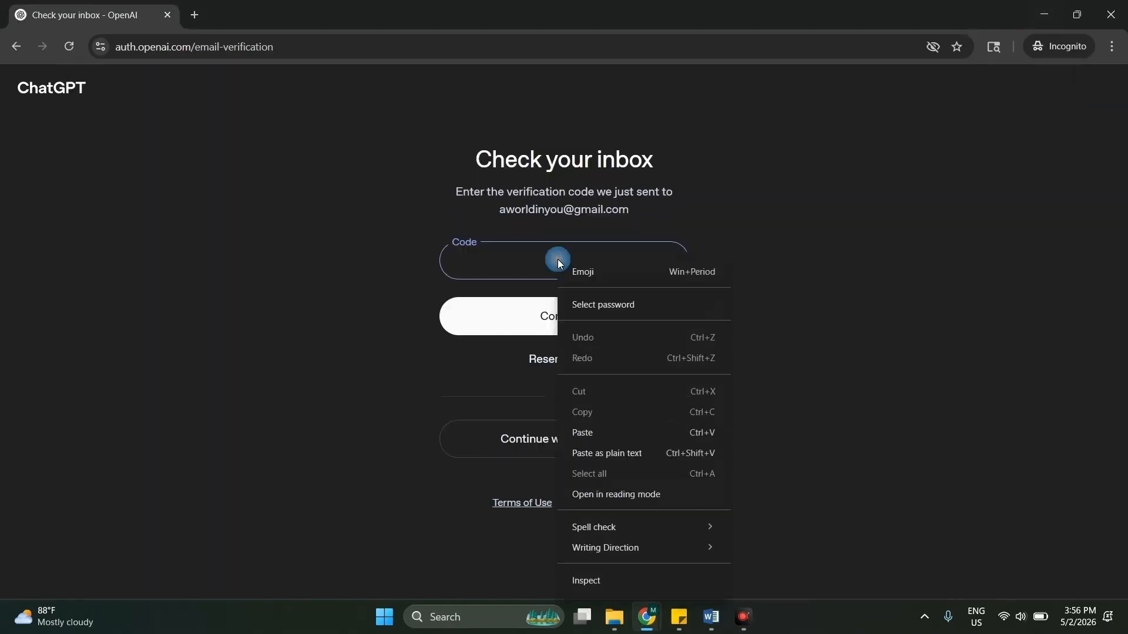
pyautogui.click(573, 435)
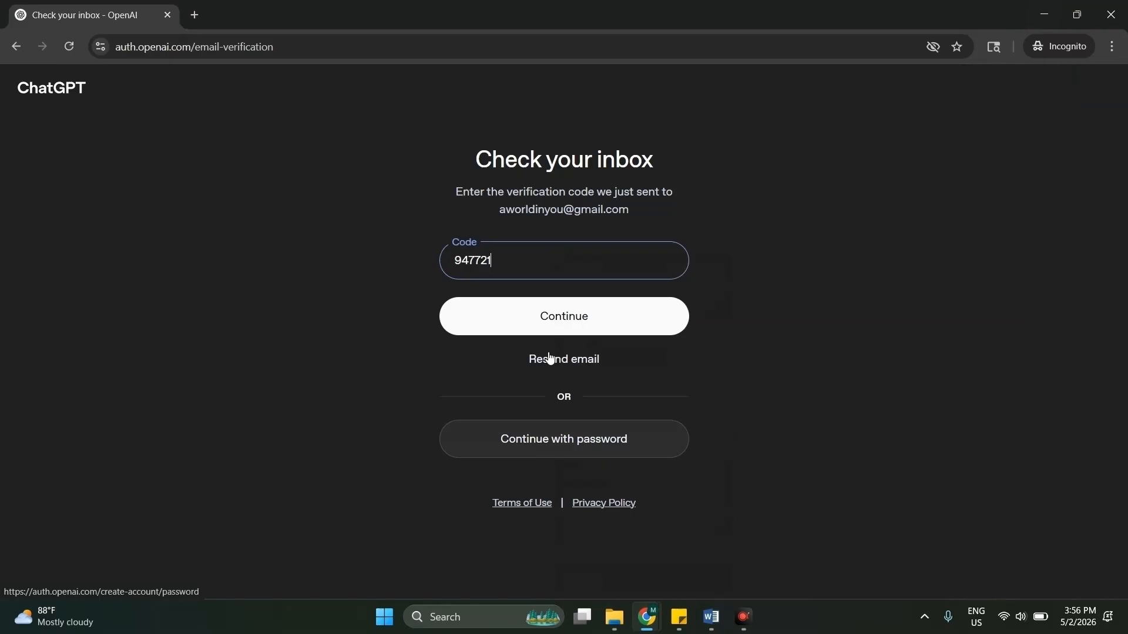
pyautogui.click(537, 312)
# Step: Enter the full name and age, and finish creating the account
pyautogui.write('[blurred]')
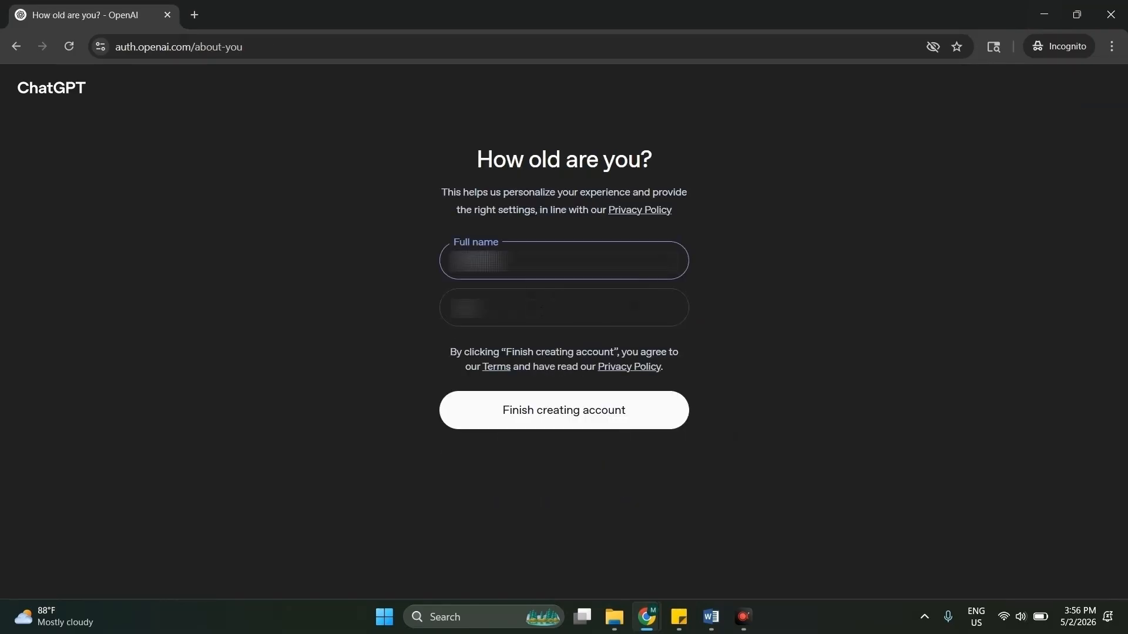
pyautogui.press('Tab')
pyautogui.write('[blurred]')
pyautogui.click(584, 411)
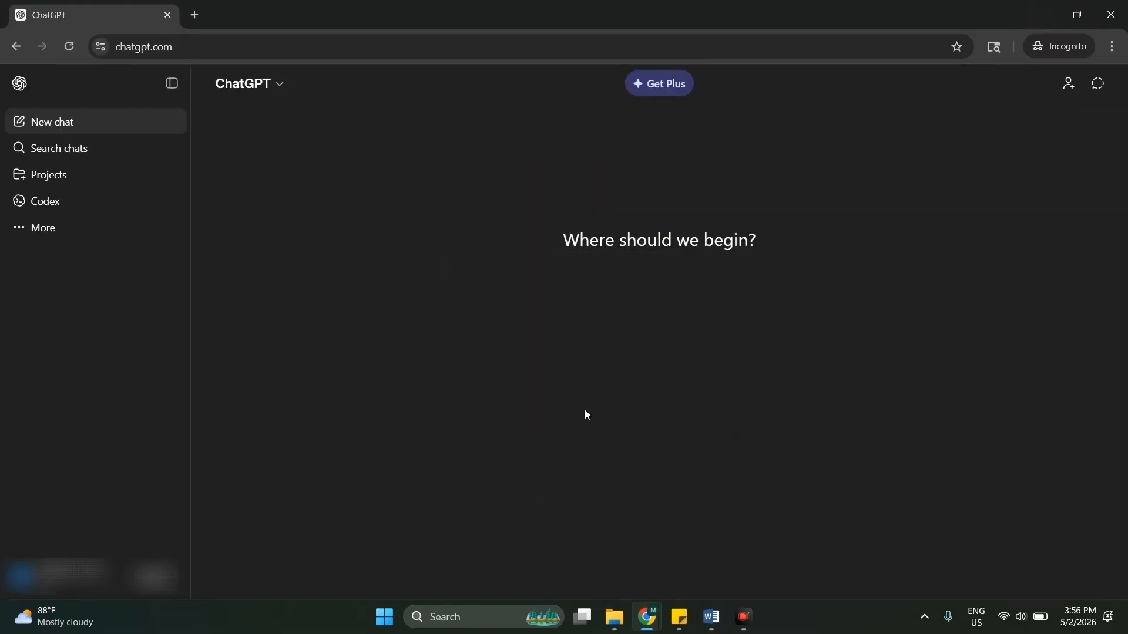
# Step: Complete the new account's onboarding prompts and continue into ChatGPT
pyautogui.click(581, 391)
pyautogui.click(534, 344)
pyautogui.click(561, 544)
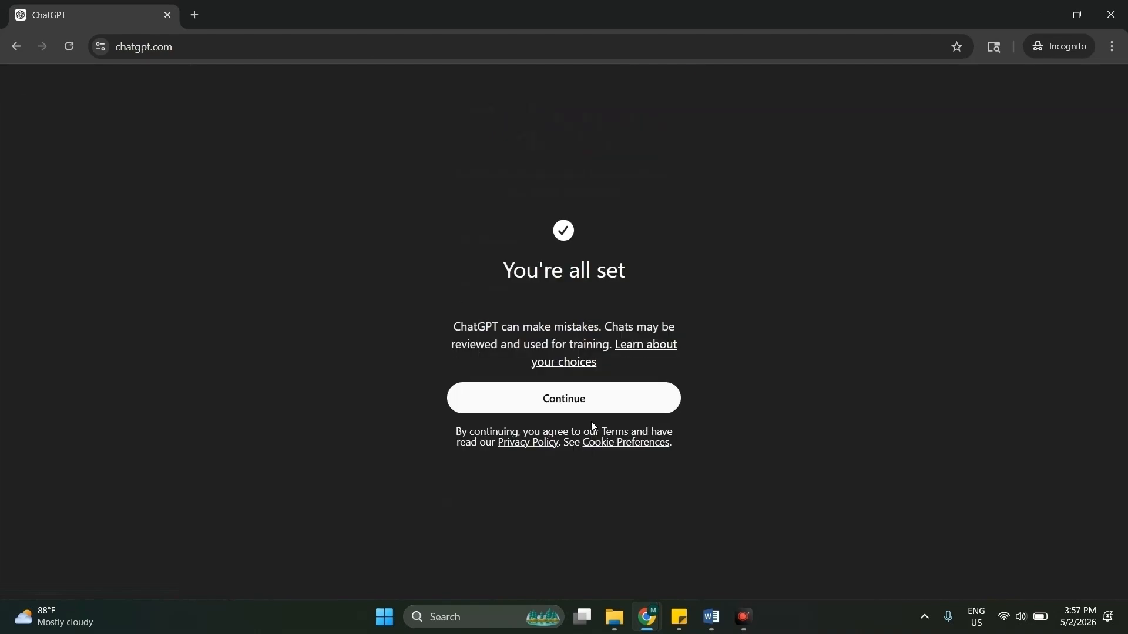
pyautogui.click(610, 404)
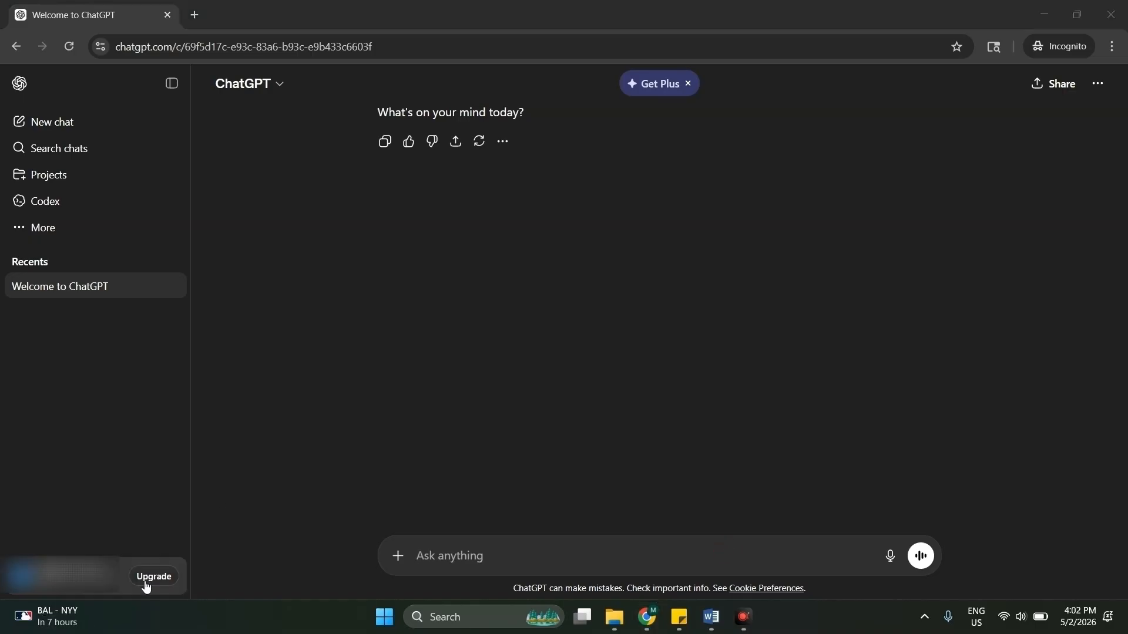
# Step: Open the upgrade plans and compare the Personal and Business offerings
pyautogui.click(146, 581)
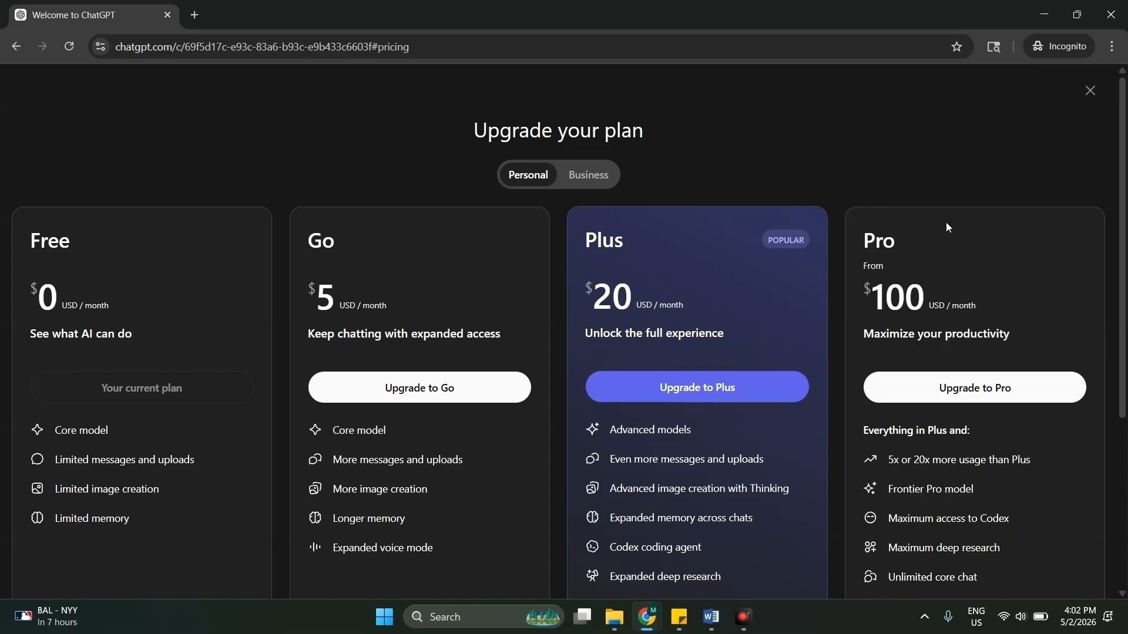
pyautogui.scroll(-4, 947, 228)
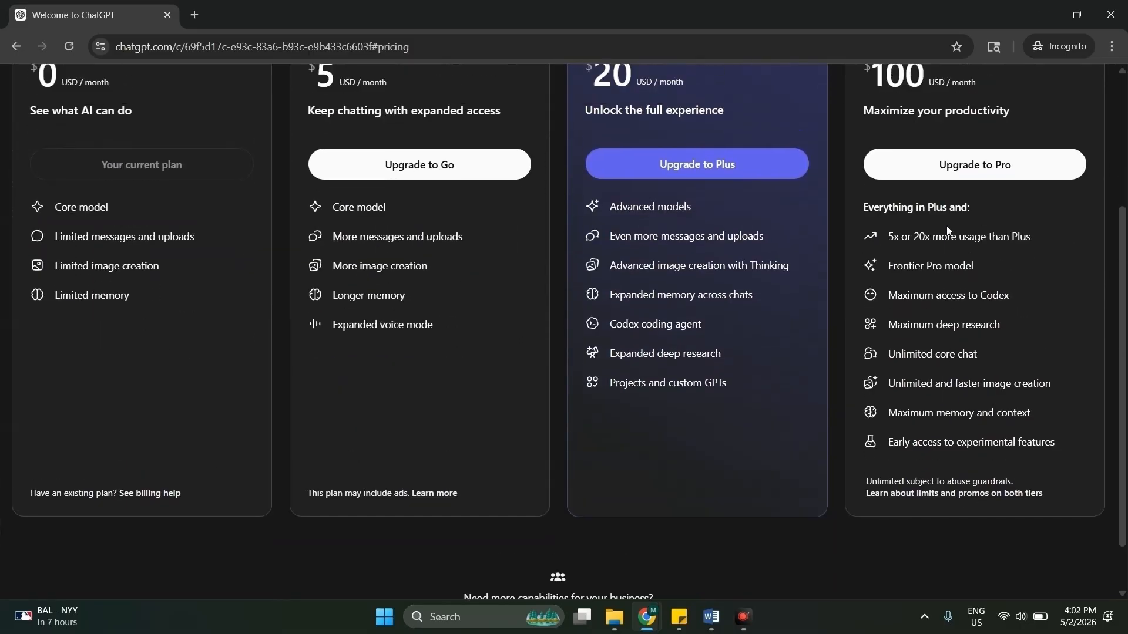
pyautogui.scroll(3, 947, 230)
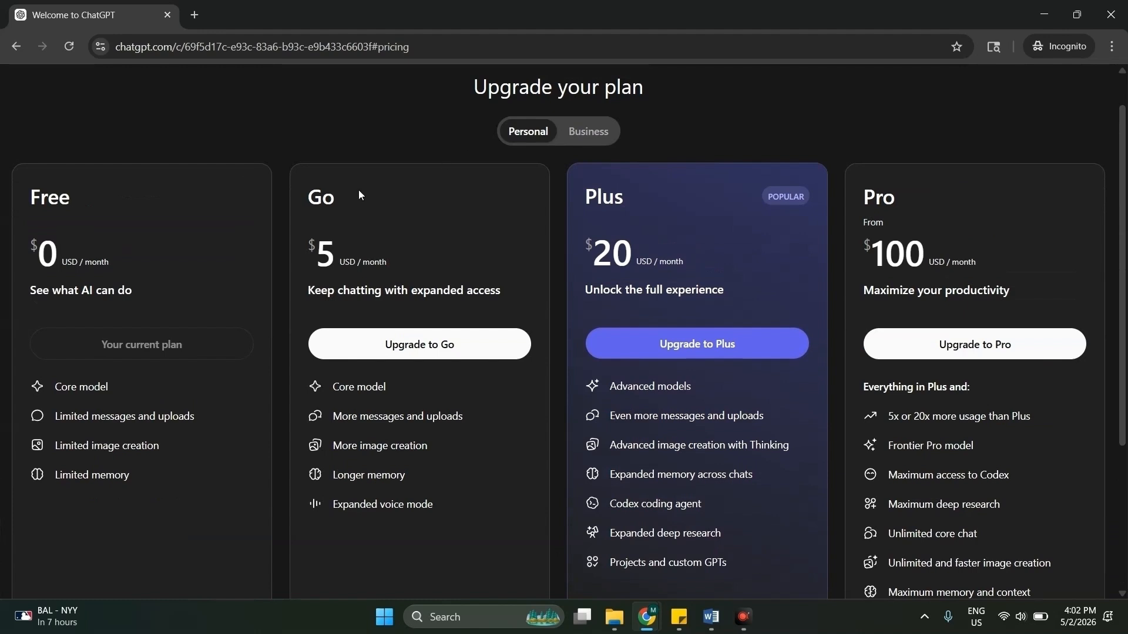
pyautogui.click(600, 134)
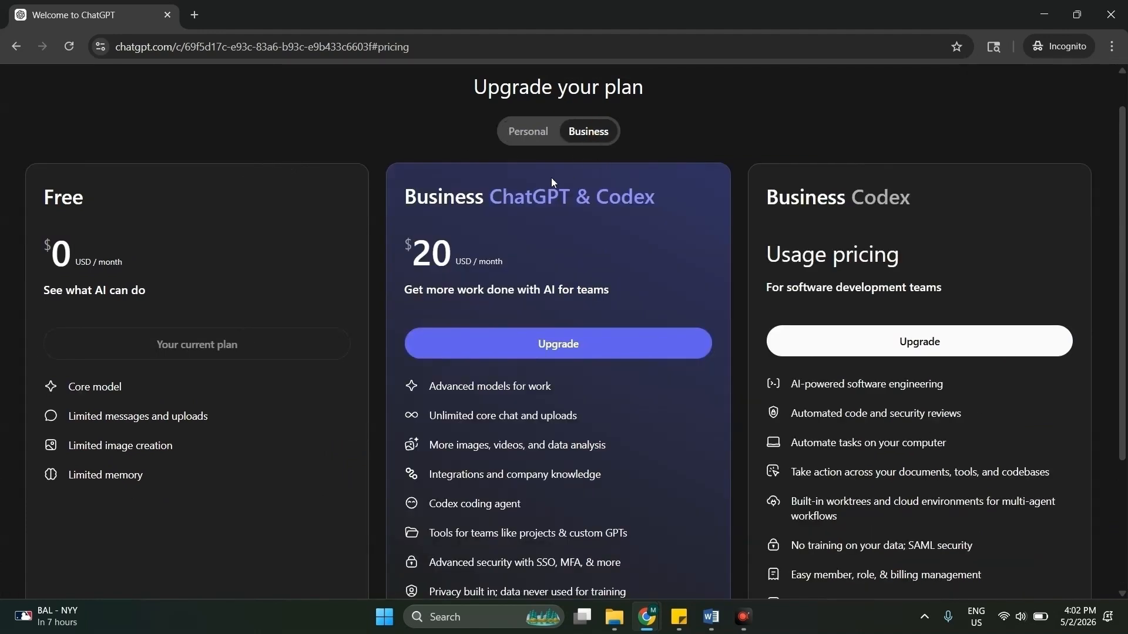
pyautogui.click(532, 132)
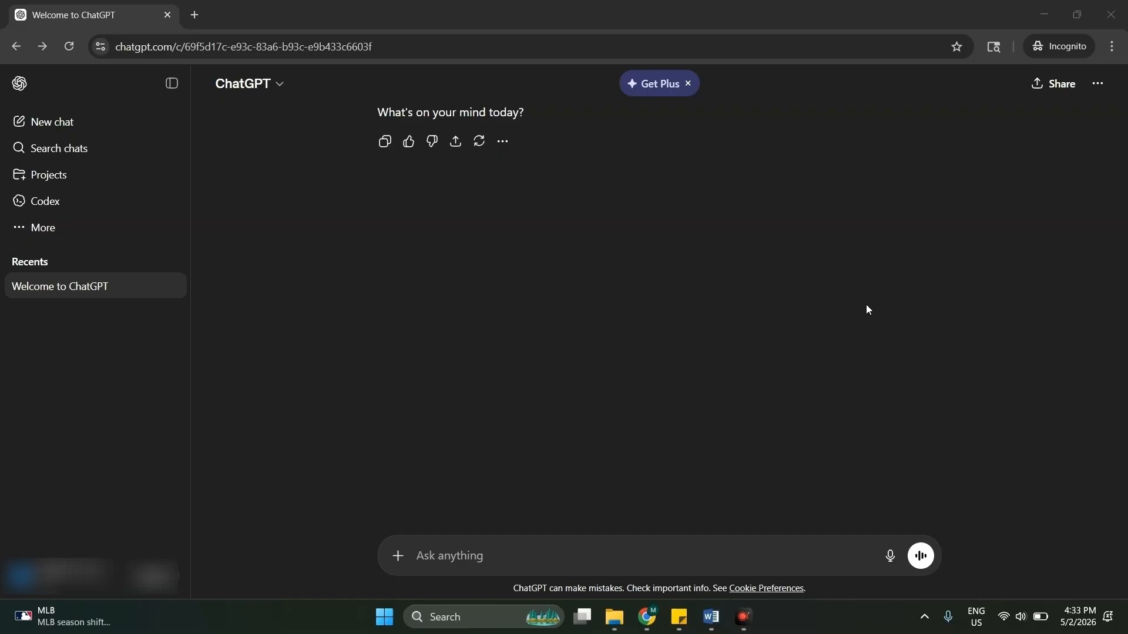
# Step: Ask "Explain how compound interest works like i'm 15 years old" and read through the answer
pyautogui.click(561, 555)
pyautogui.write('Explai')
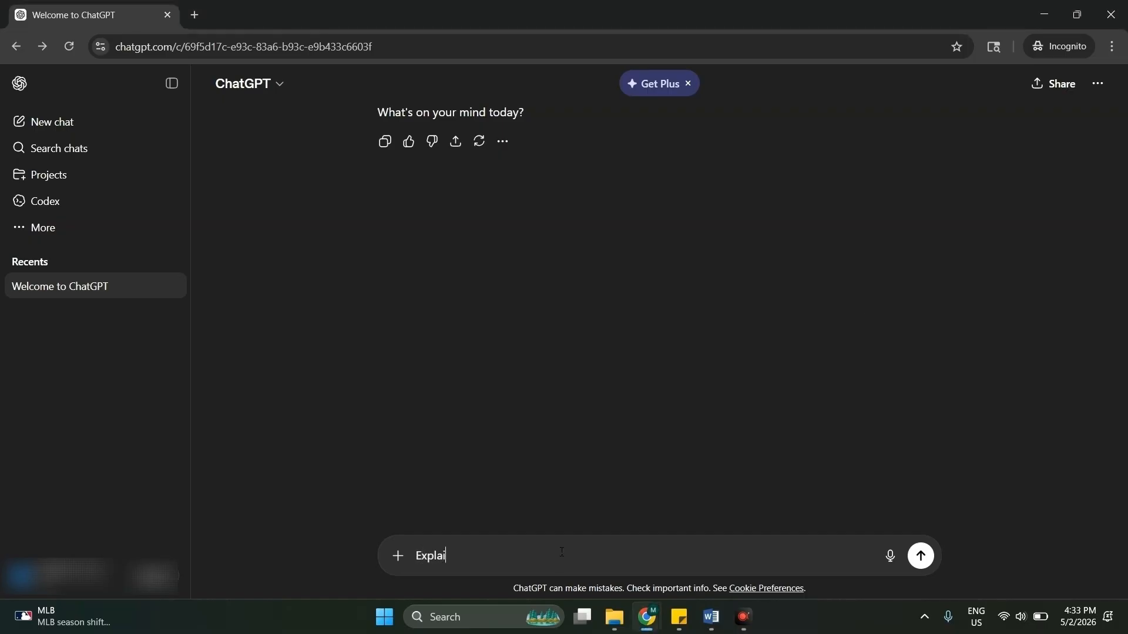
pyautogui.write("n how compound interest works like i'm 15 years old")
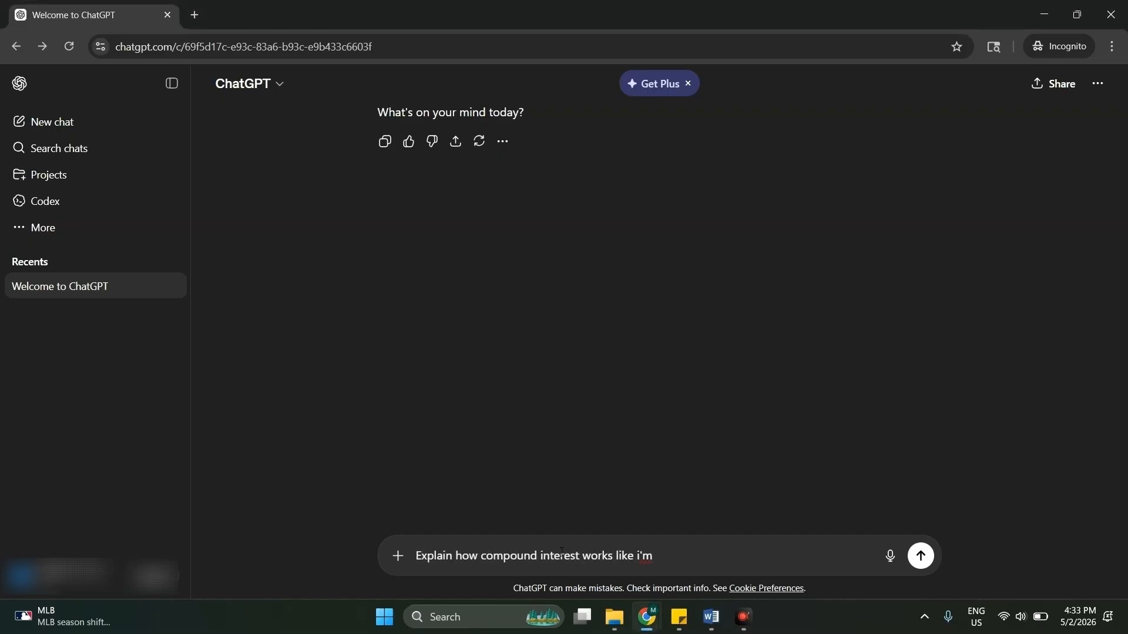
pyautogui.press('Return')
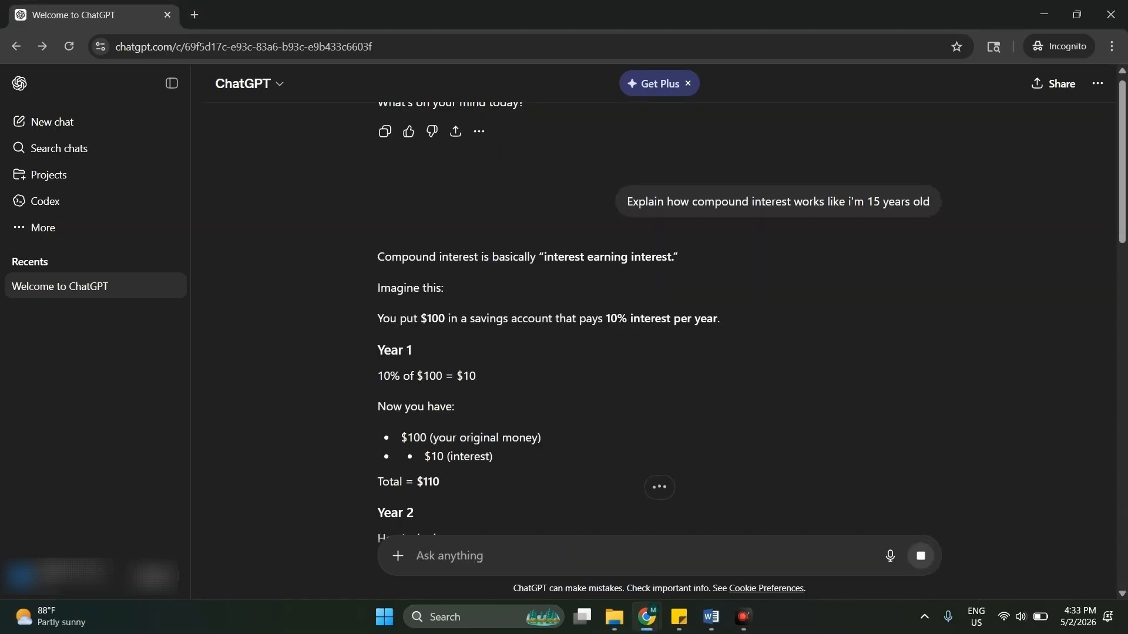
pyautogui.scroll(-8, 869, 418)
pyautogui.scroll(-8, 868, 419)
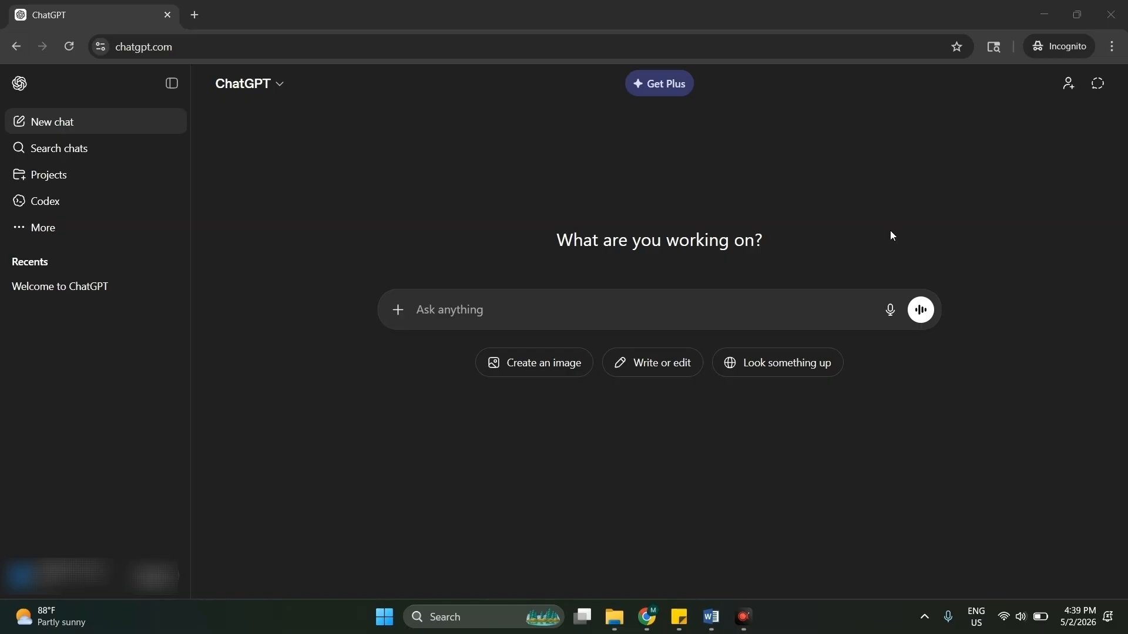
# Step: Submit the website offer text for a business without a site, adding the instruction "Write a professional mail for above"
pyautogui.click(545, 306)
pyautogui.write('I have searched your business on gmail and noticed that it does not have a web site. In today world it is essential to have a website and thats where I come in. Please check the website I have created for you at below link. If you are interested please reply back so we can discuss more on detailed manner')
pyautogui.hotkey('shift', 'Return')
pyautogui.hotkey('shift', 'Return')
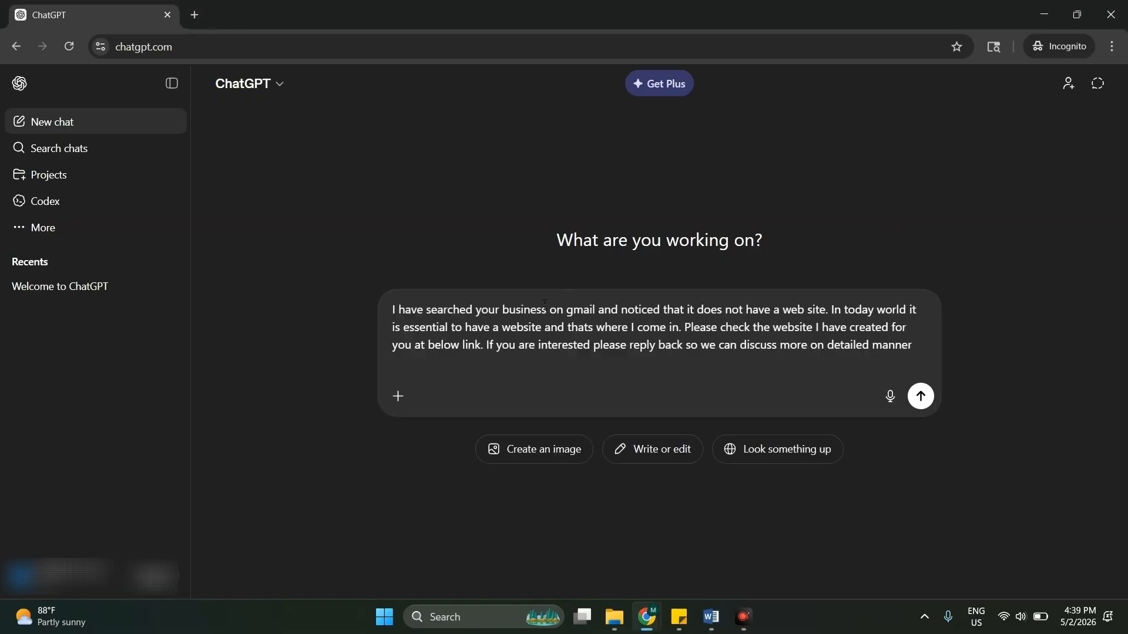
pyautogui.write('Write a professional mail for above')
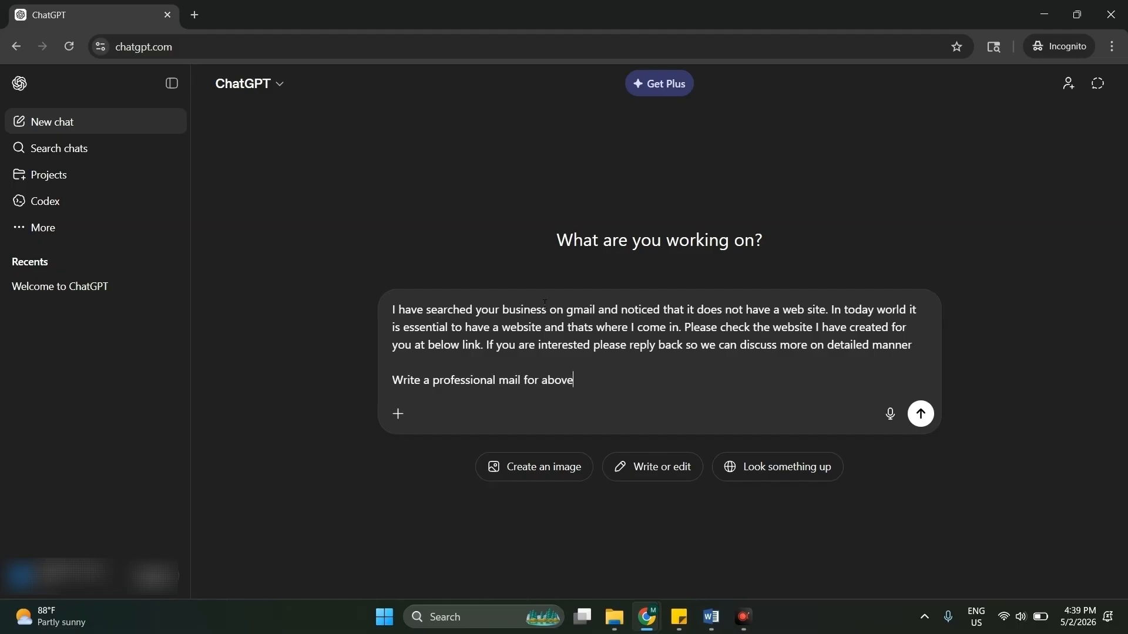
pyautogui.press('Return')
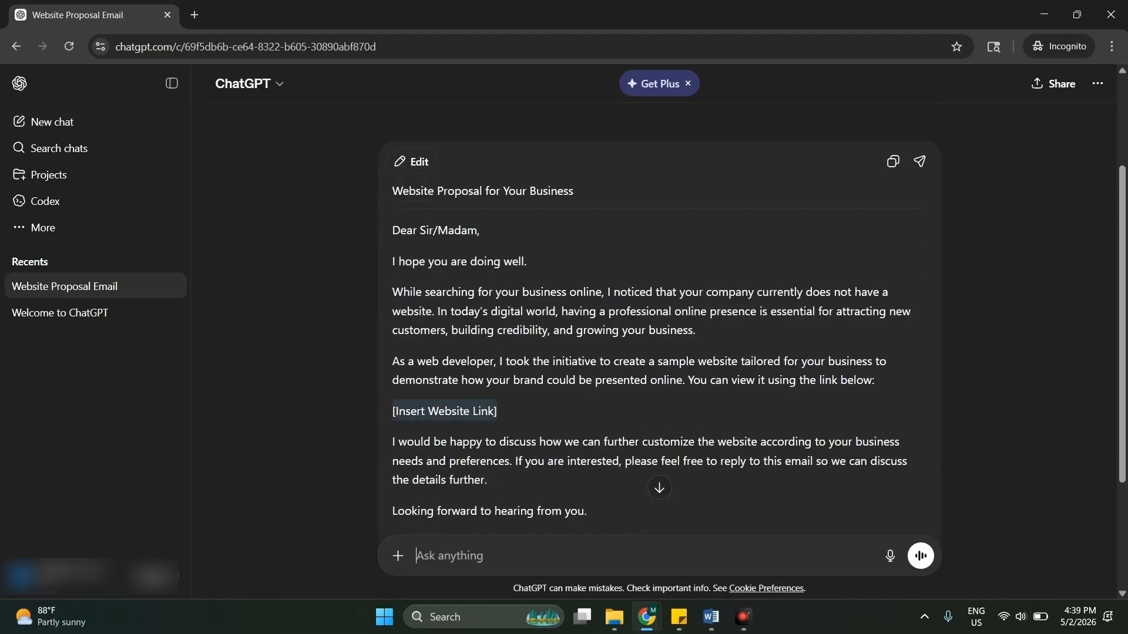
# Step: Review the drafted website proposal email, highlighting the [Insert Website Link] placeholder and the text near its end
pyautogui.moveTo(498, 412); pyautogui.dragTo(381, 410)
pyautogui.click(470, 441)
pyautogui.scroll(-3, 540, 427)
pyautogui.moveTo(535, 415); pyautogui.dragTo(392, 389)
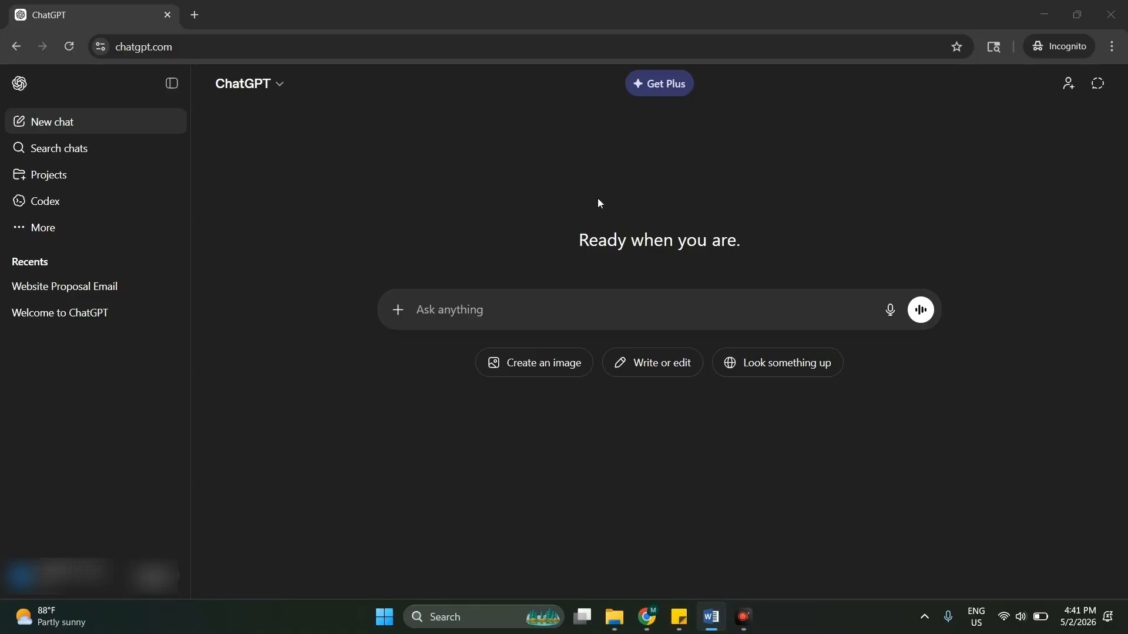
# Step: Ask "Give me a 7-day beginner workout plan I can do at home with no equipment" and read through the plan
pyautogui.click(520, 298)
pyautogui.write("'Give me a 7-day beginner workout plan I can do at home with no equipment'")
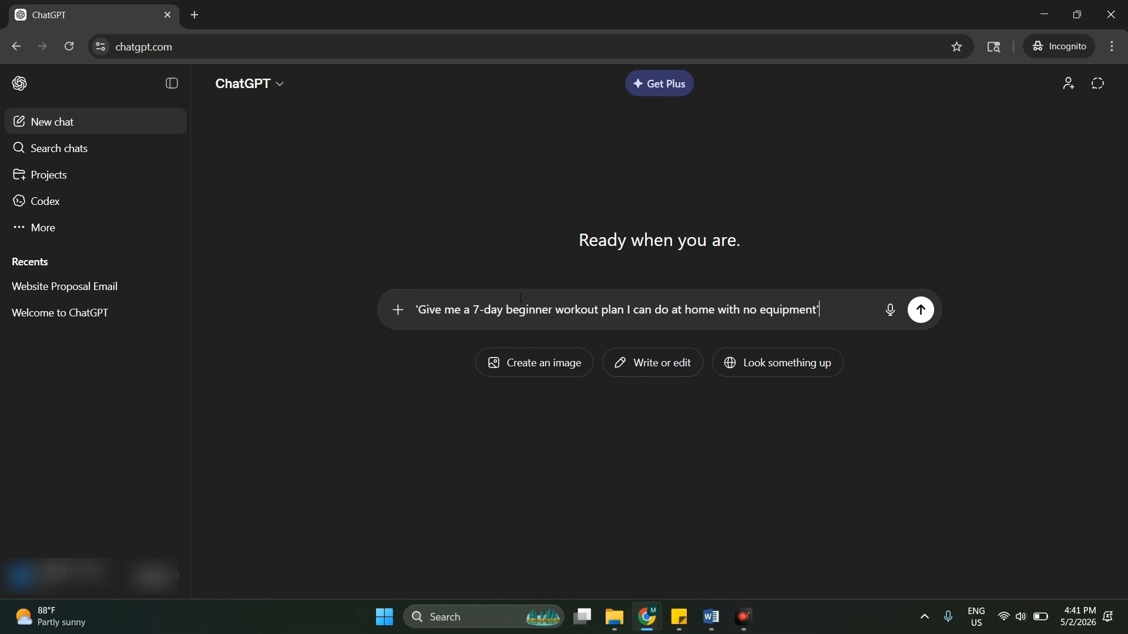
pyautogui.press('Return')
pyautogui.scroll(-5, 581, 271)
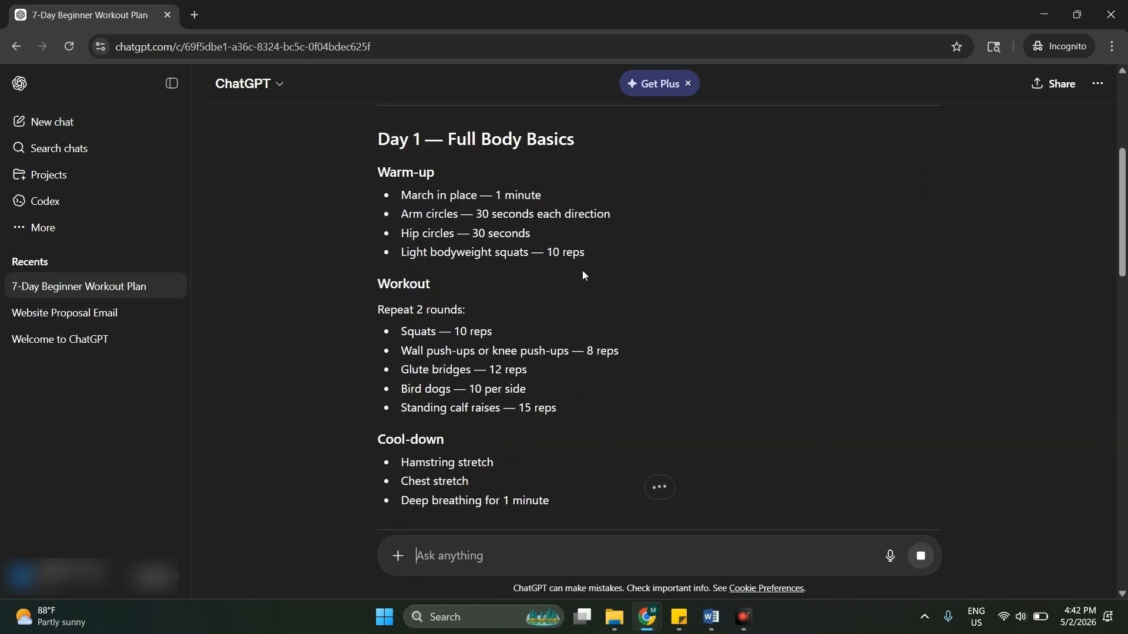
pyautogui.scroll(-20, 582, 271)
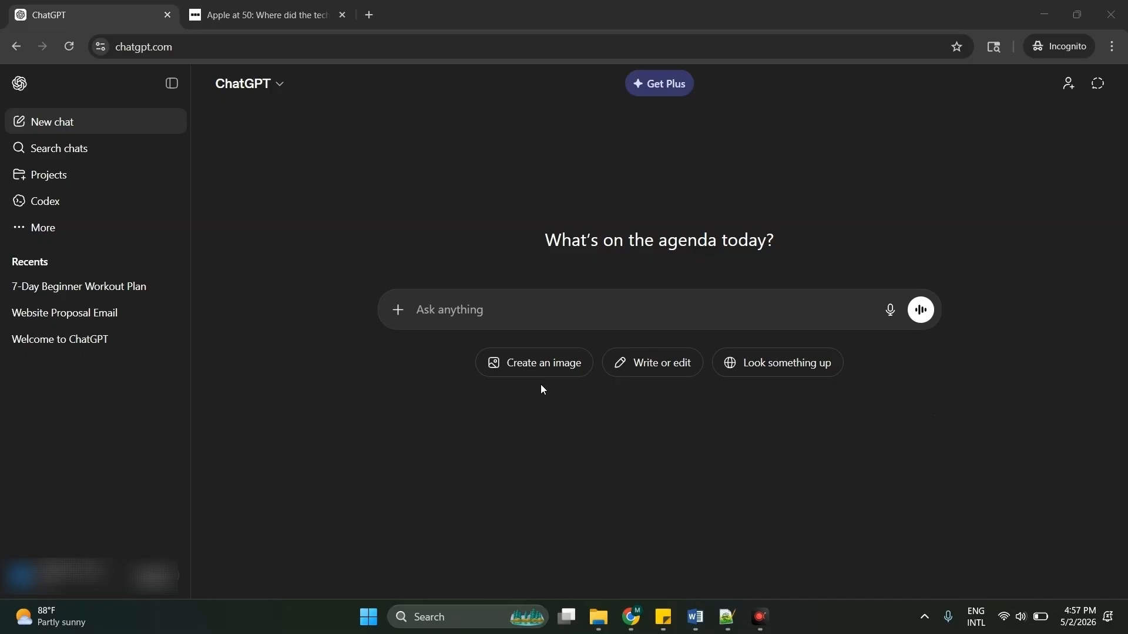
# Step: Paste the article about Apple's 50th birthday and submit it with the instruction "summarize this article in 5 bullet points"
pyautogui.click(516, 307)
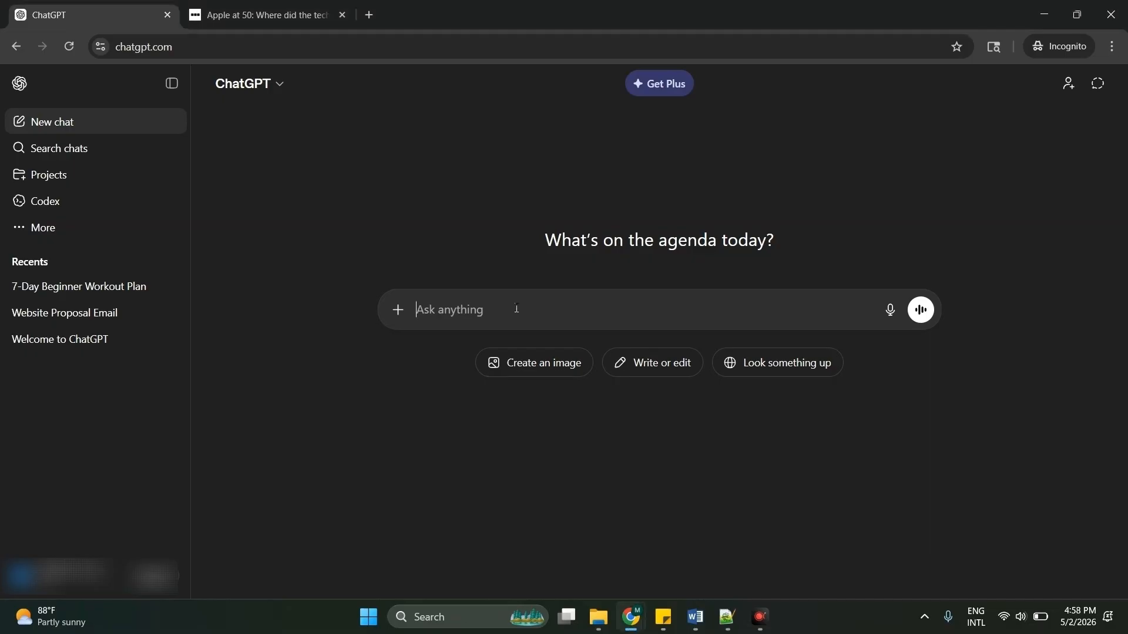
pyautogui.hotkey('ctrl', 'v')
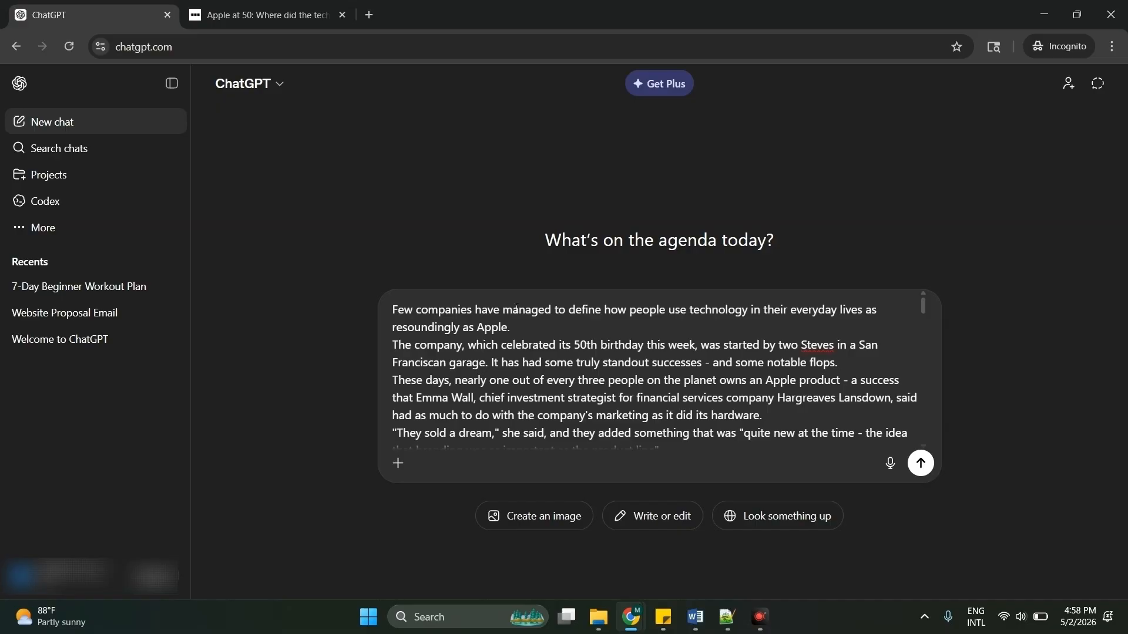
pyautogui.hotkey('shift', 'Return')
pyautogui.write('Wood.  summarize th')
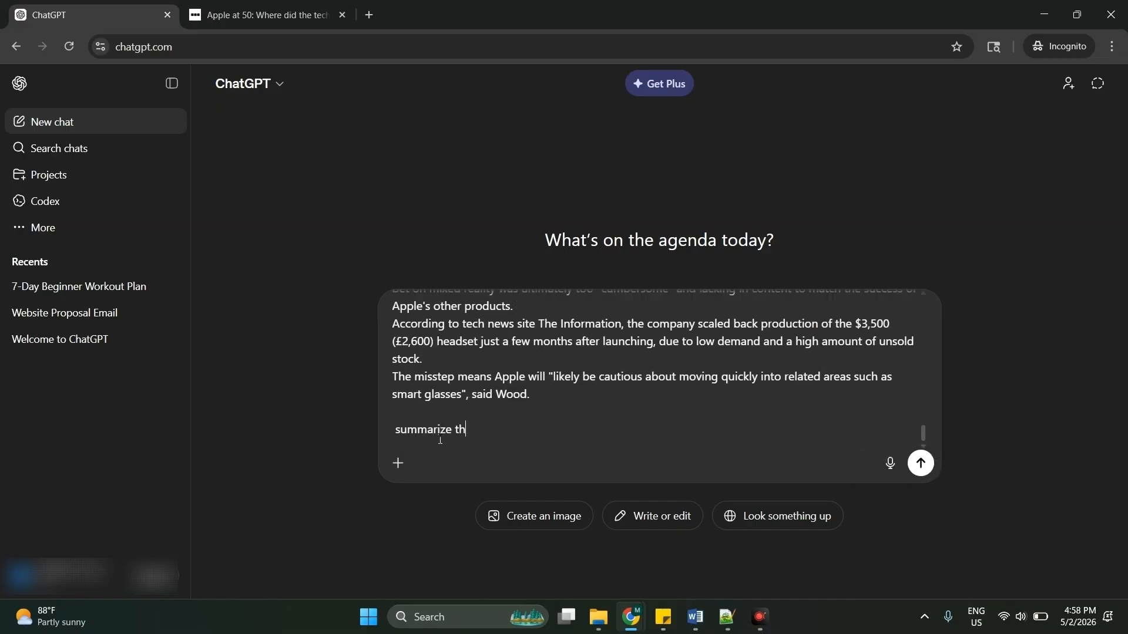
pyautogui.write('is article in 5 bullet points')
pyautogui.press('Return')
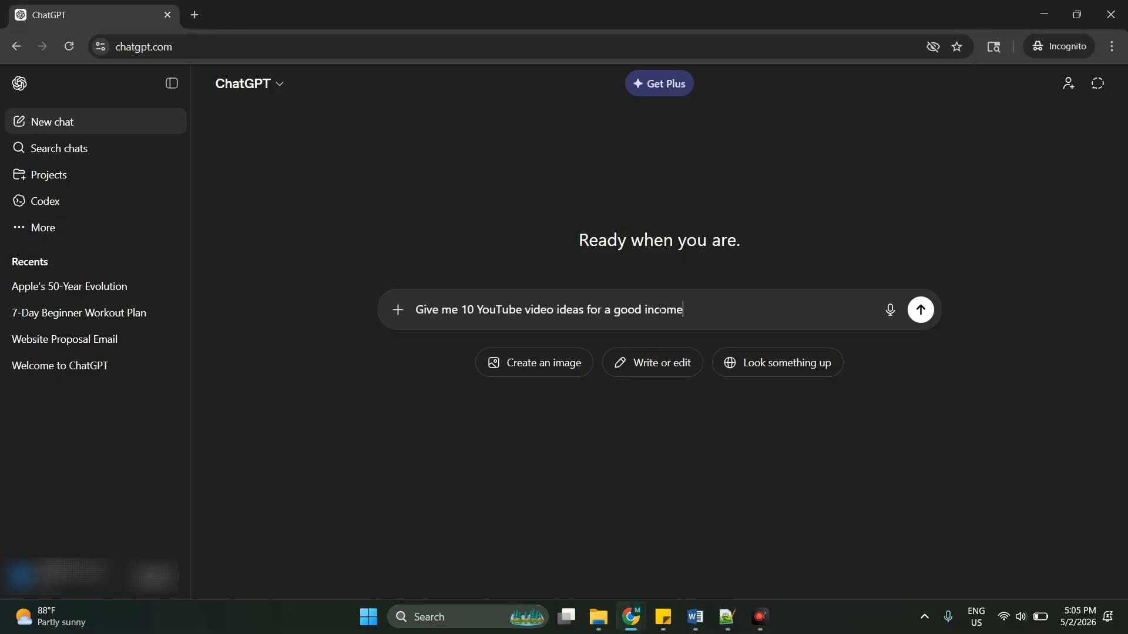
# Step: Submit the prompt "Give me 10 YouTube video ideas for a good income" and look through the suggested ideas
pyautogui.press('Return')
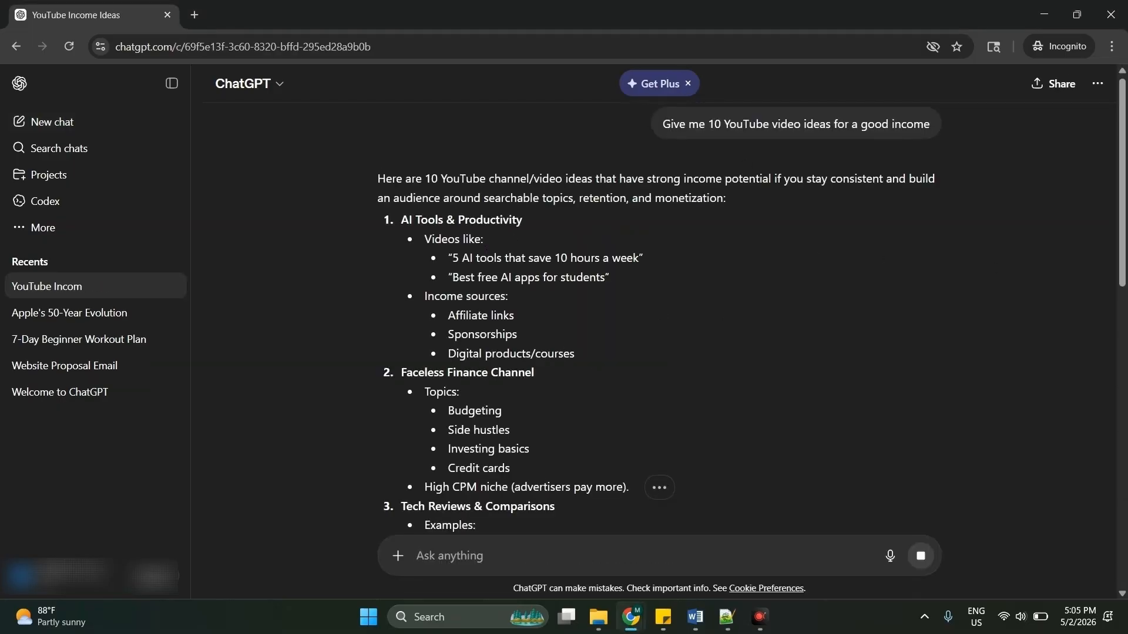
pyautogui.scroll(-15, 638, 322)
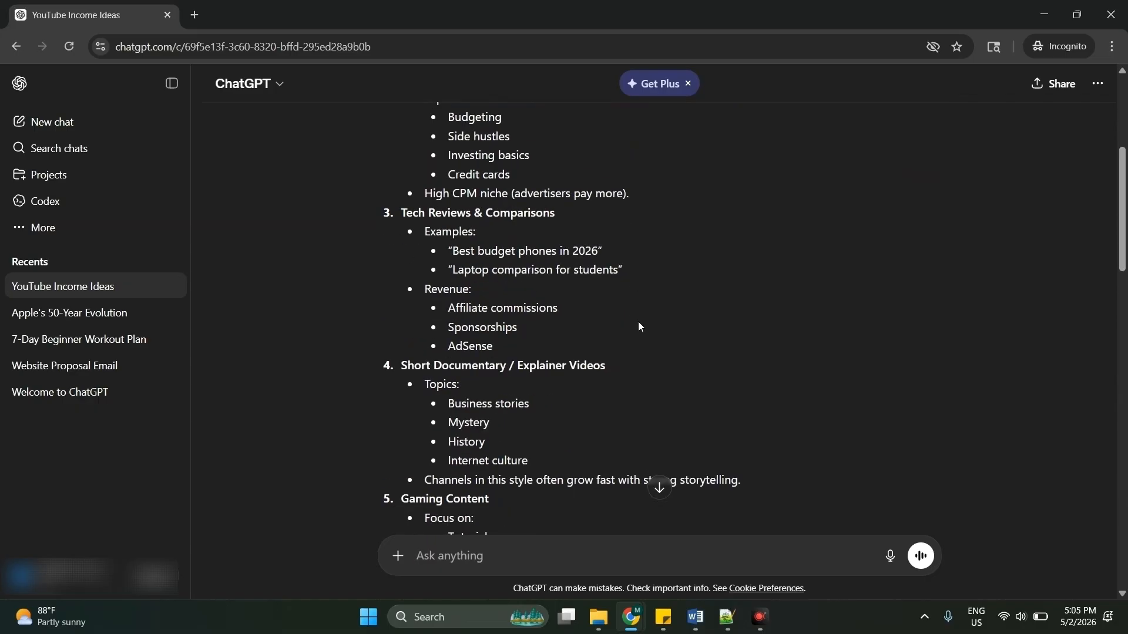
pyautogui.scroll(-7, 638, 322)
pyautogui.scroll(20, 638, 322)
pyautogui.scroll(-20, 638, 322)
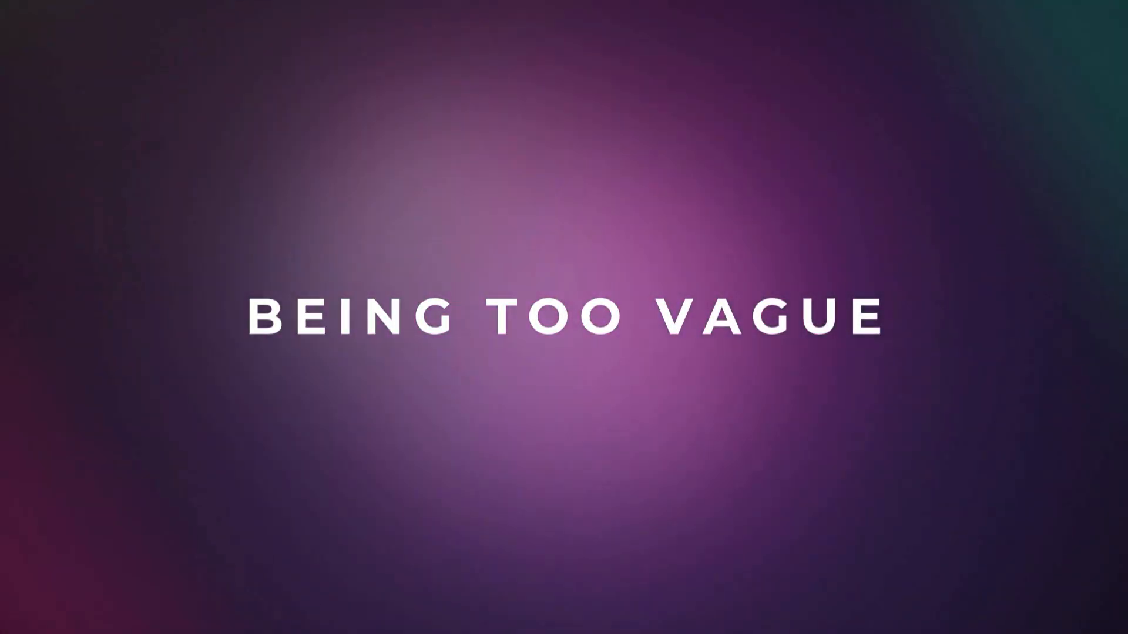
# Step: Submit the vague prompt "write an email to client asking for feedback" in the first of the two side-by-side chats
pyautogui.write('write')
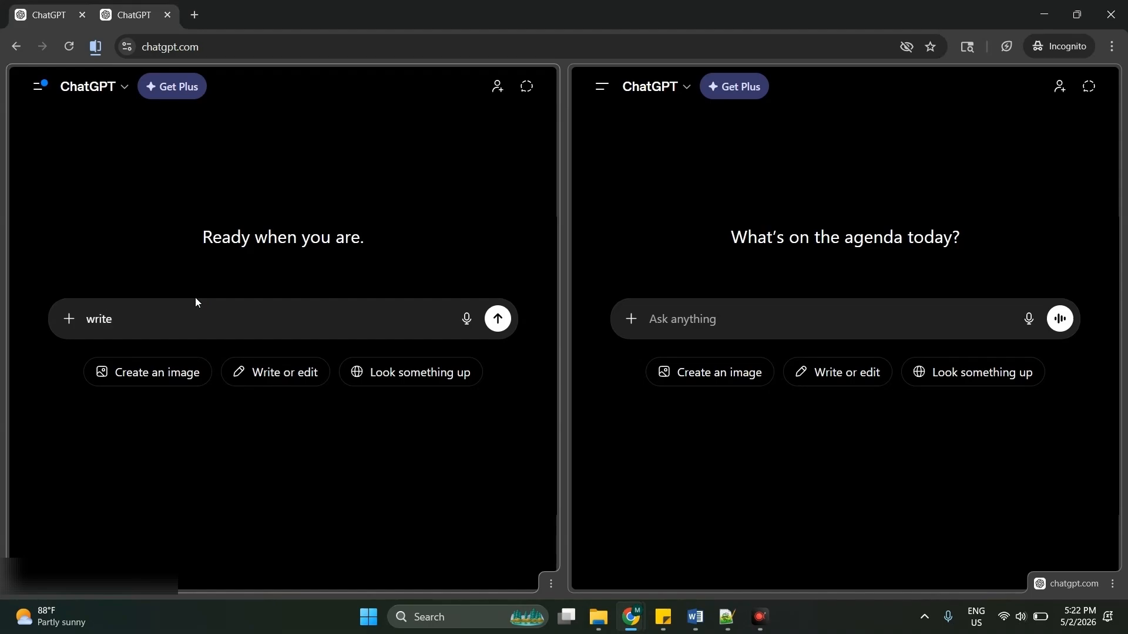
pyautogui.write(' an email to client asking for feedback')
pyautogui.press('Return')
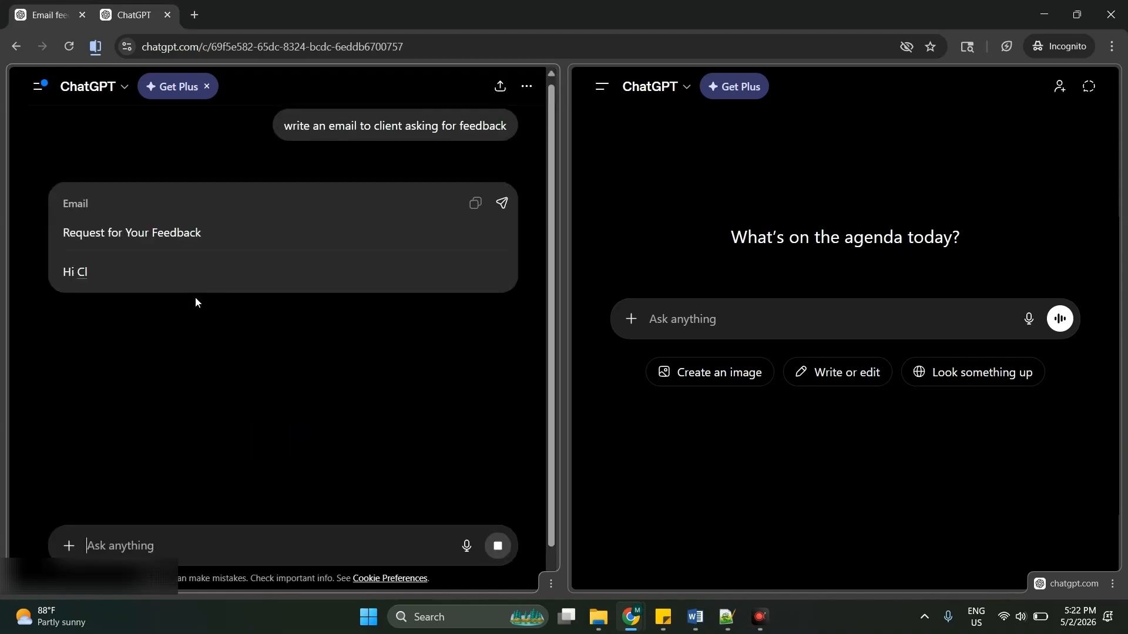
pyautogui.scroll(1, 223, 291)
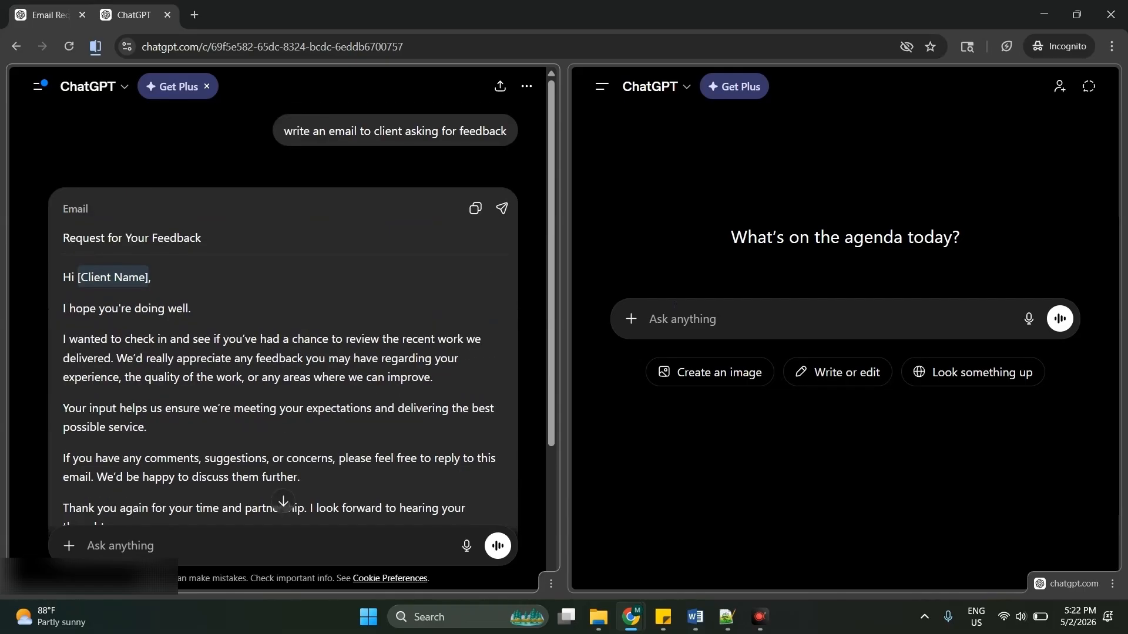
# Step: In the second chat, submit "Write a polite follow up email to a client who hasn't replied in 2 weeks. Keep it under 100 words"
pyautogui.write('Write a p')
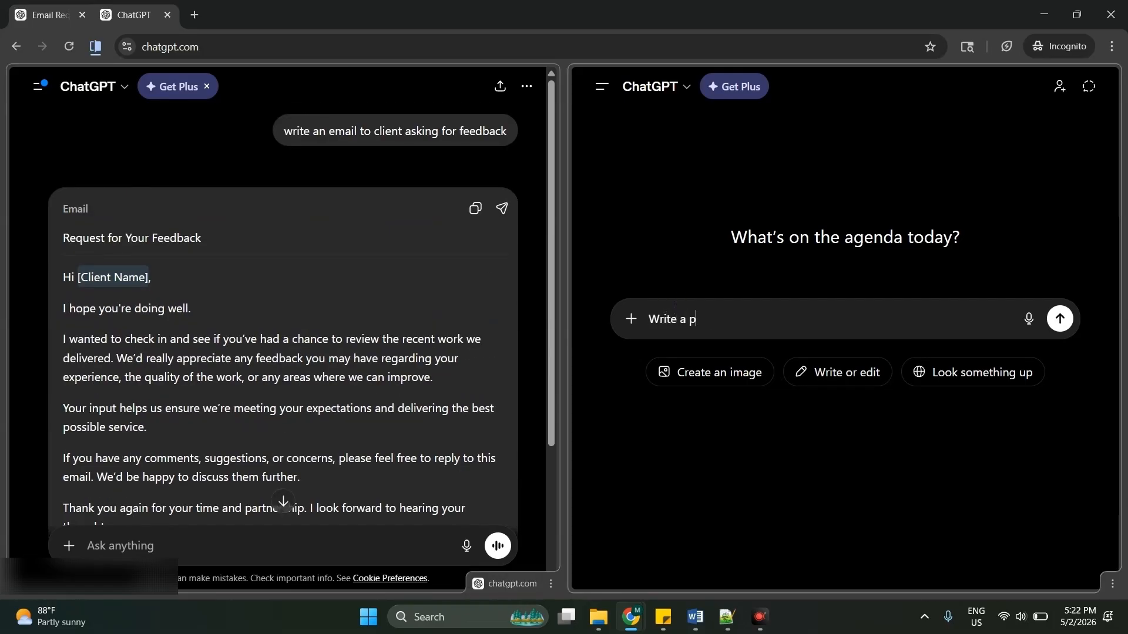
pyautogui.write('olite follow up email to a ')
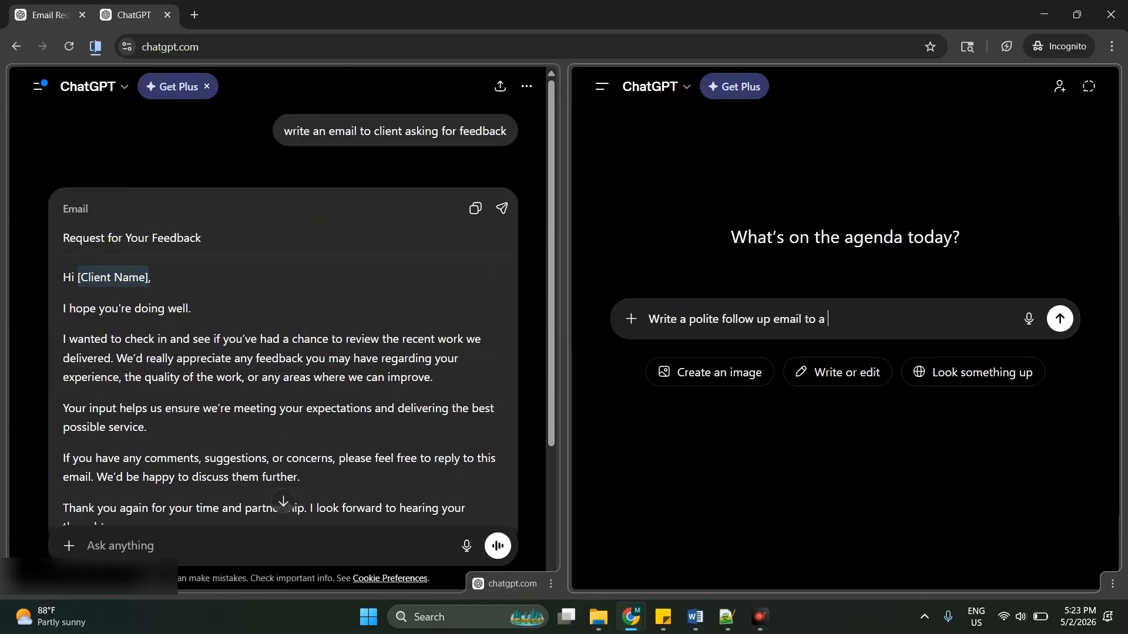
pyautogui.write("client who hasn't replie")
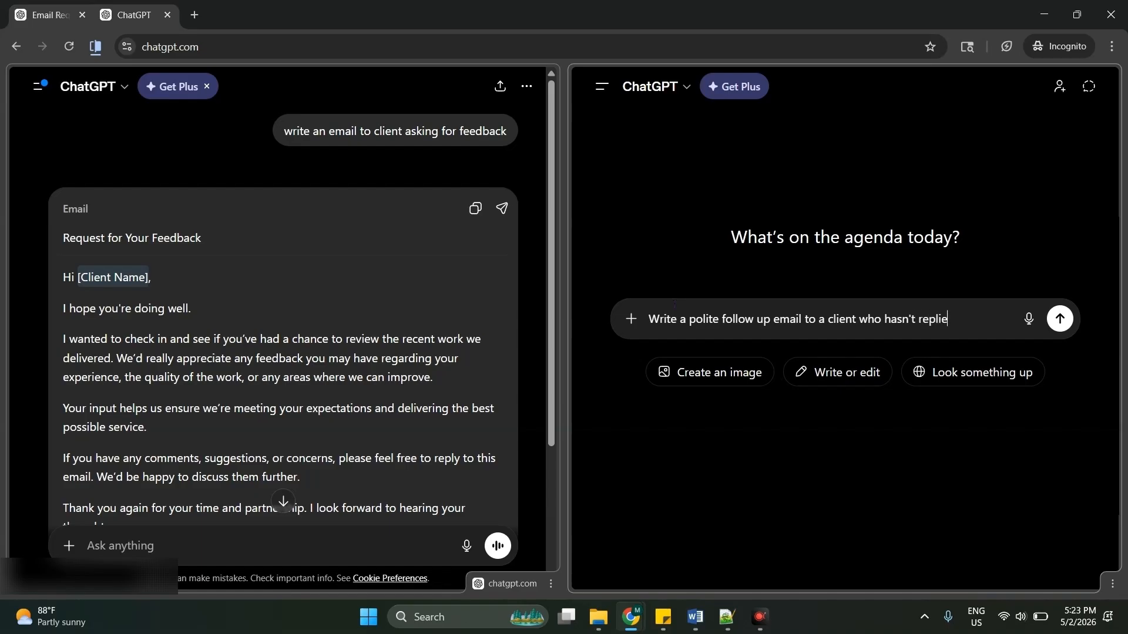
pyautogui.write('d in 2 weeks. Keep it ')
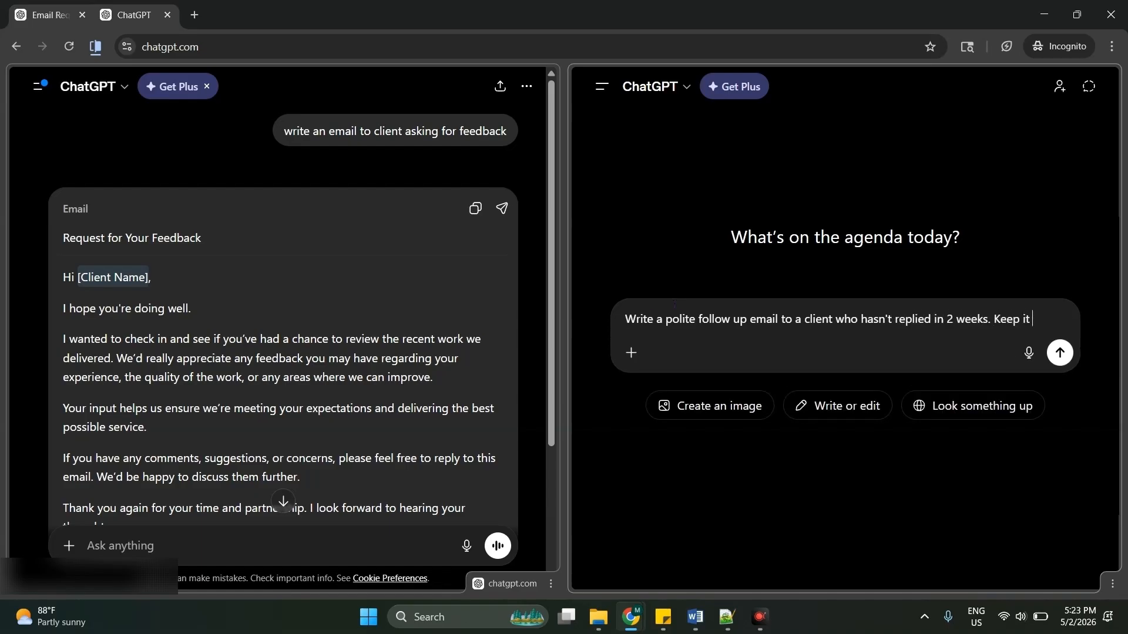
pyautogui.write('under 100 words')
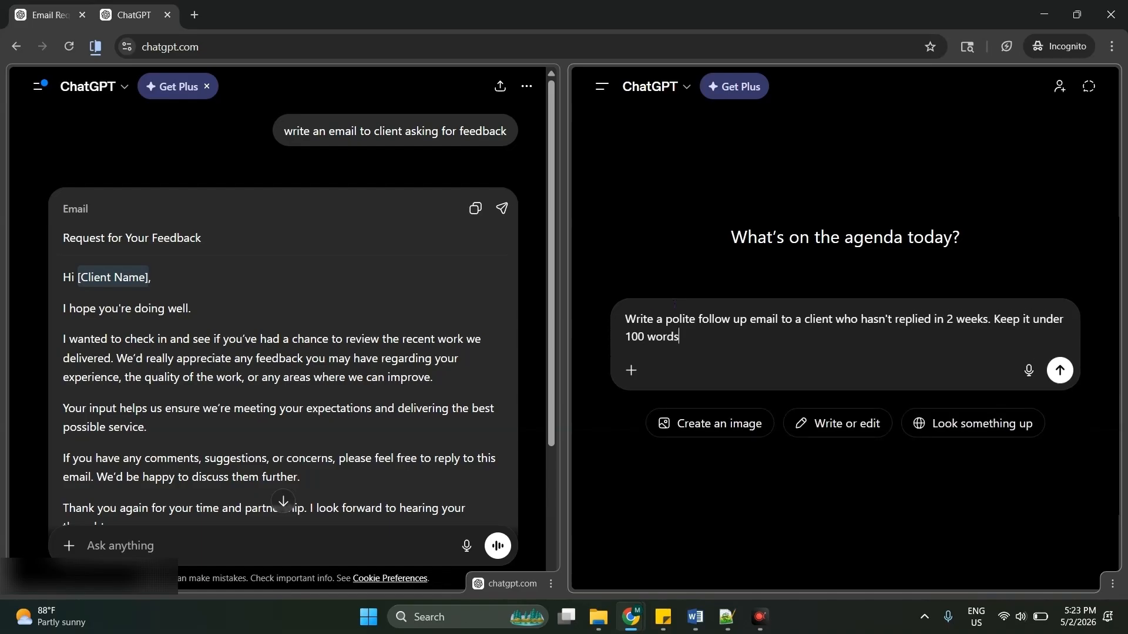
pyautogui.press('Return')
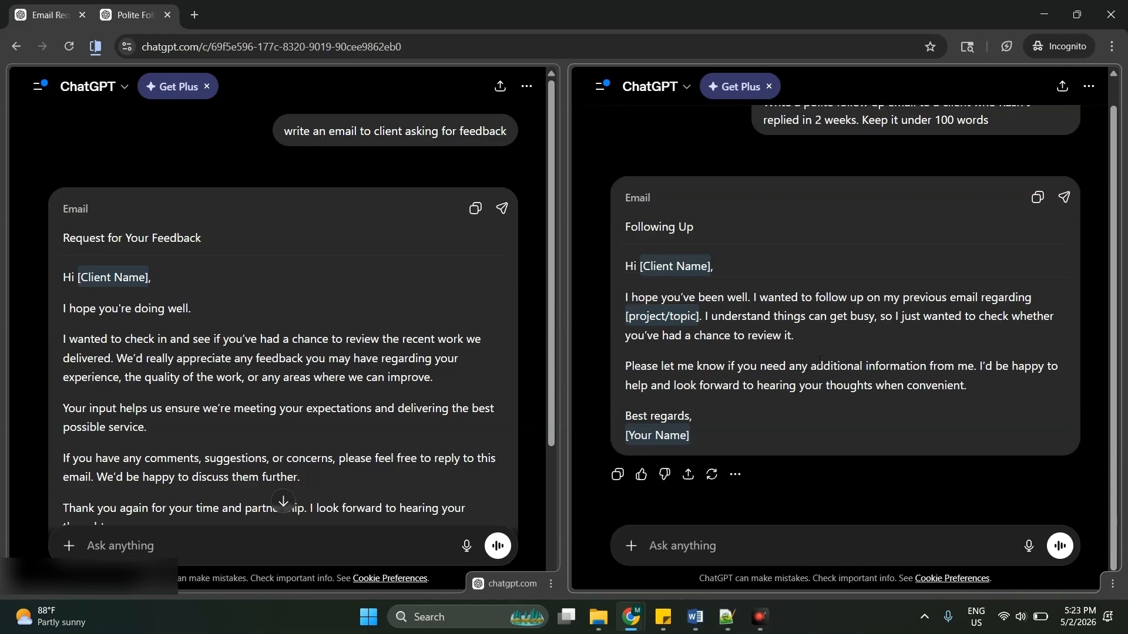
pyautogui.click(283, 501)
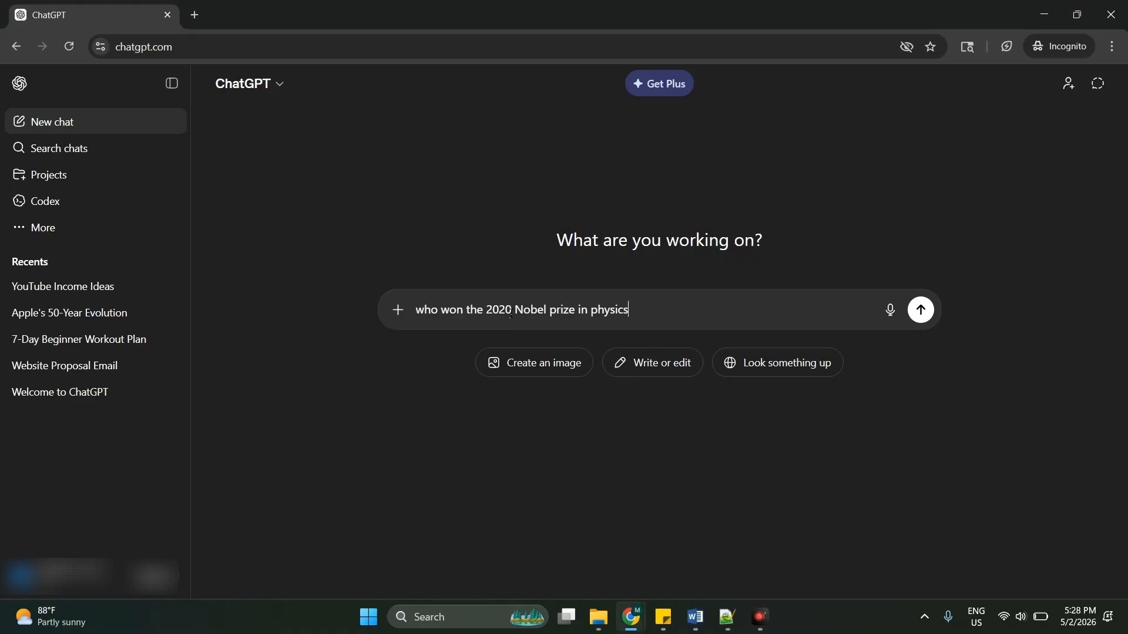
# Step: Submit the question "who won the 2020 Nobel prize in physics" in a new chat
pyautogui.hotkey('shift', 'Return')
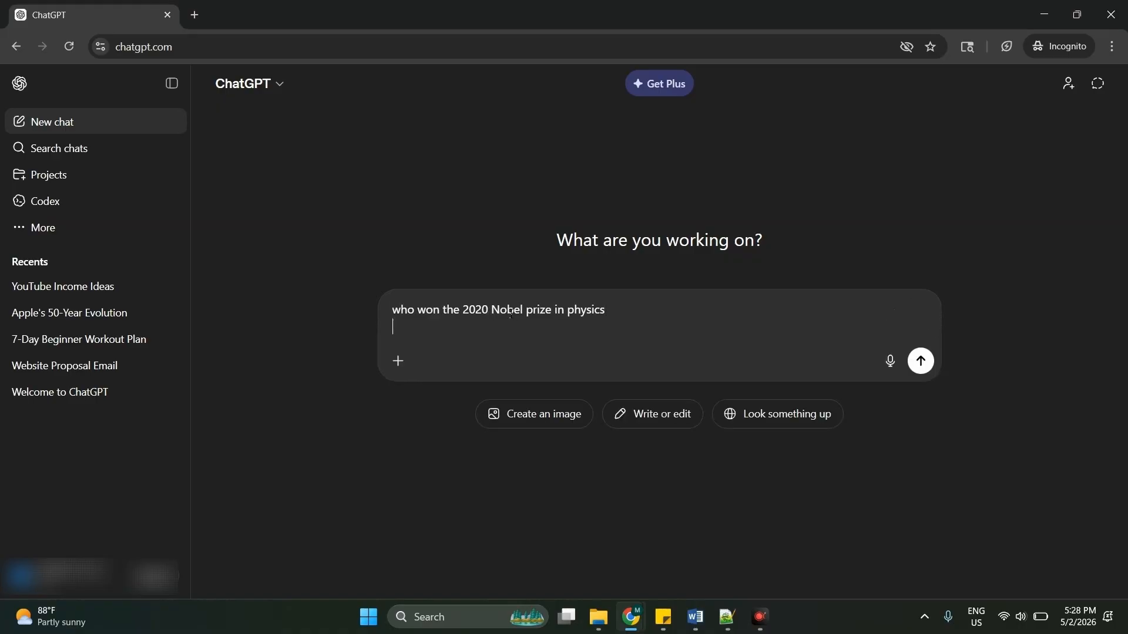
pyautogui.press('BackSpace')
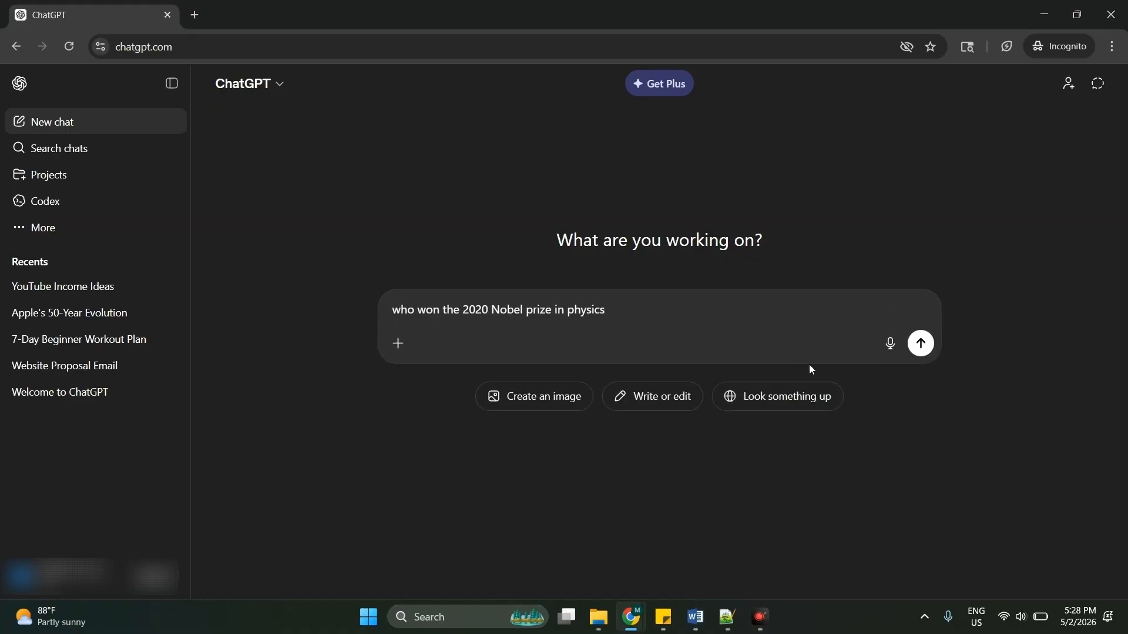
pyautogui.click(925, 341)
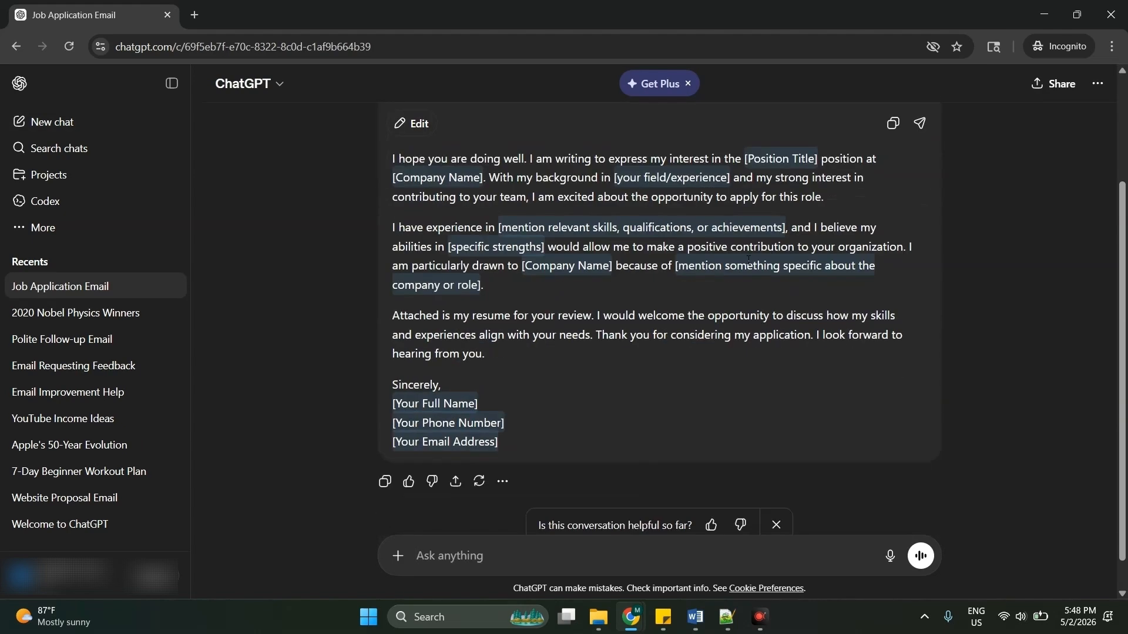
# Step: Request a more specific job application email for a senior software engineer position, stating 5 years of experience and building apps with react, node
pyautogui.scroll(-1, 749, 260)
pyautogui.click(459, 565)
pyautogui.write('Write me an email for a job application.')
pyautogui.write('f')
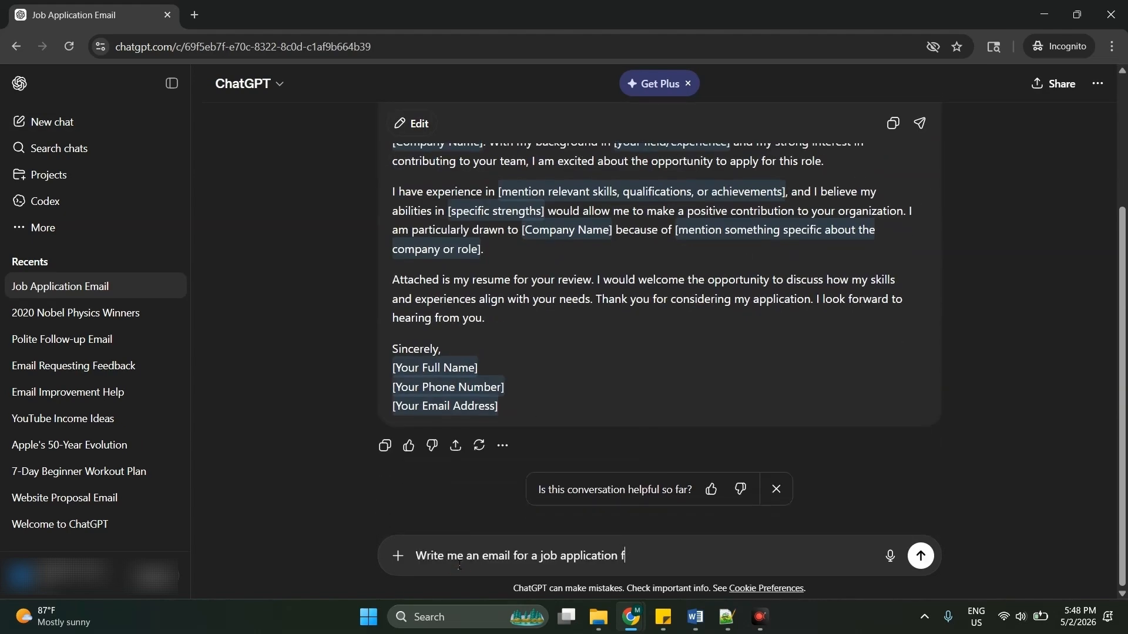
pyautogui.write('or the position of senior software enginer')
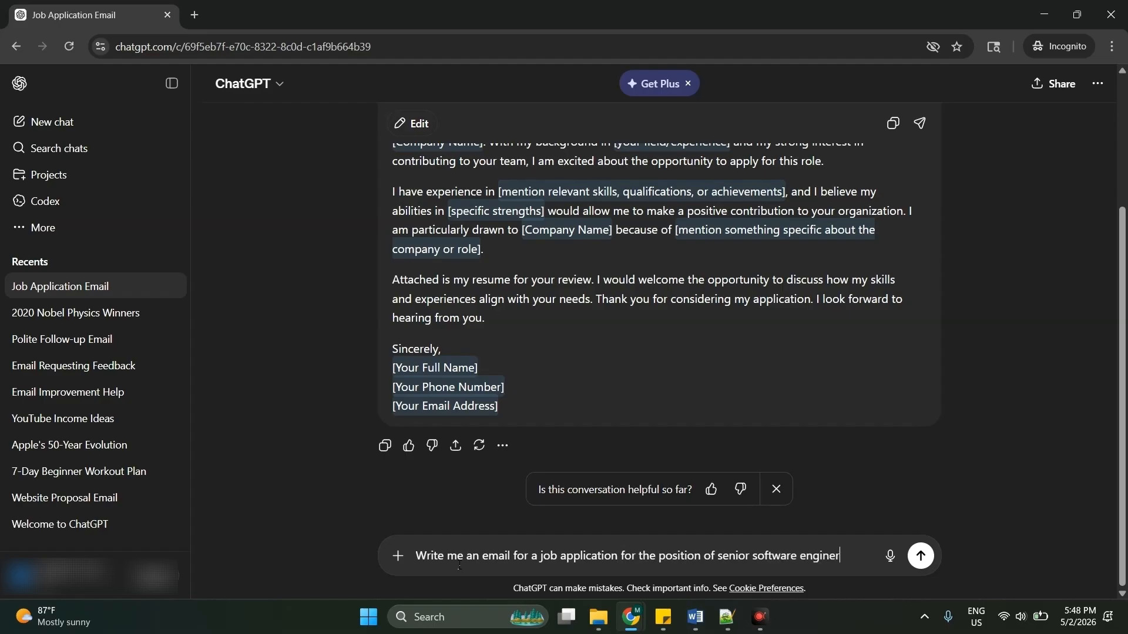
pyautogui.press('BackSpace')
pyautogui.write('er. I have 5')
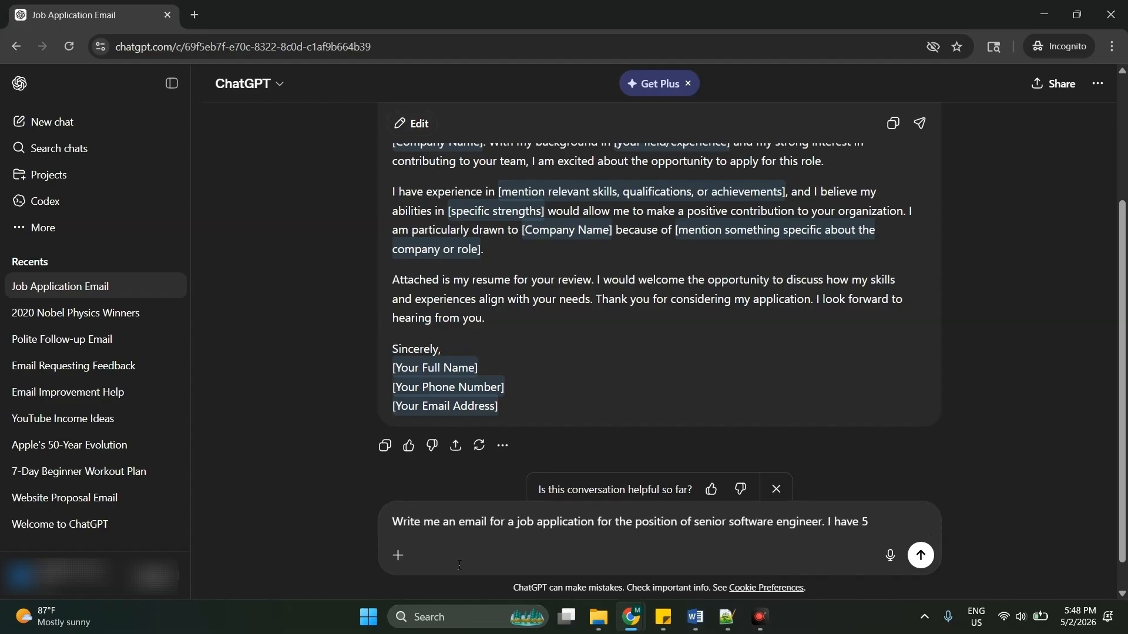
pyautogui.write(' years of experience. ANd ')
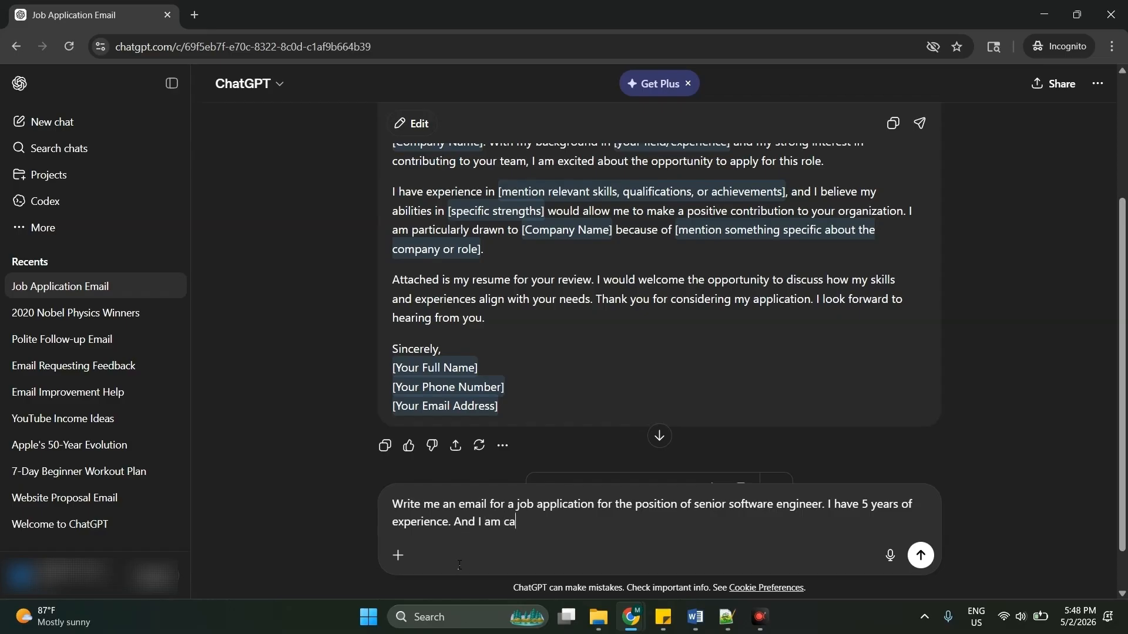
pyautogui.write('I am capable of building apps with react, note')
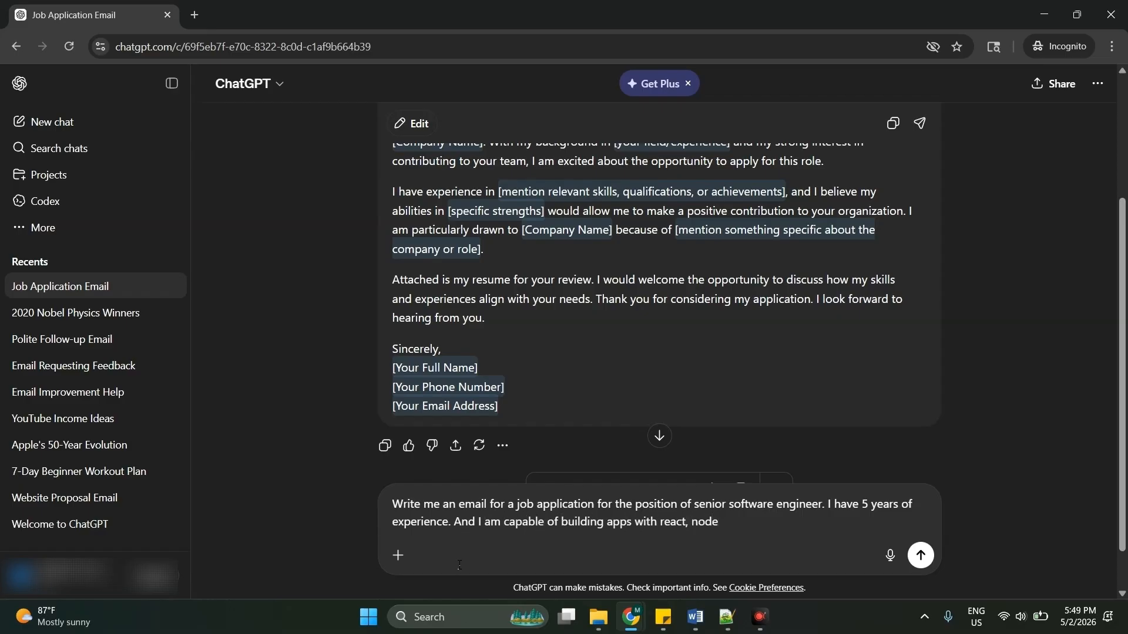
pyautogui.press('Return')
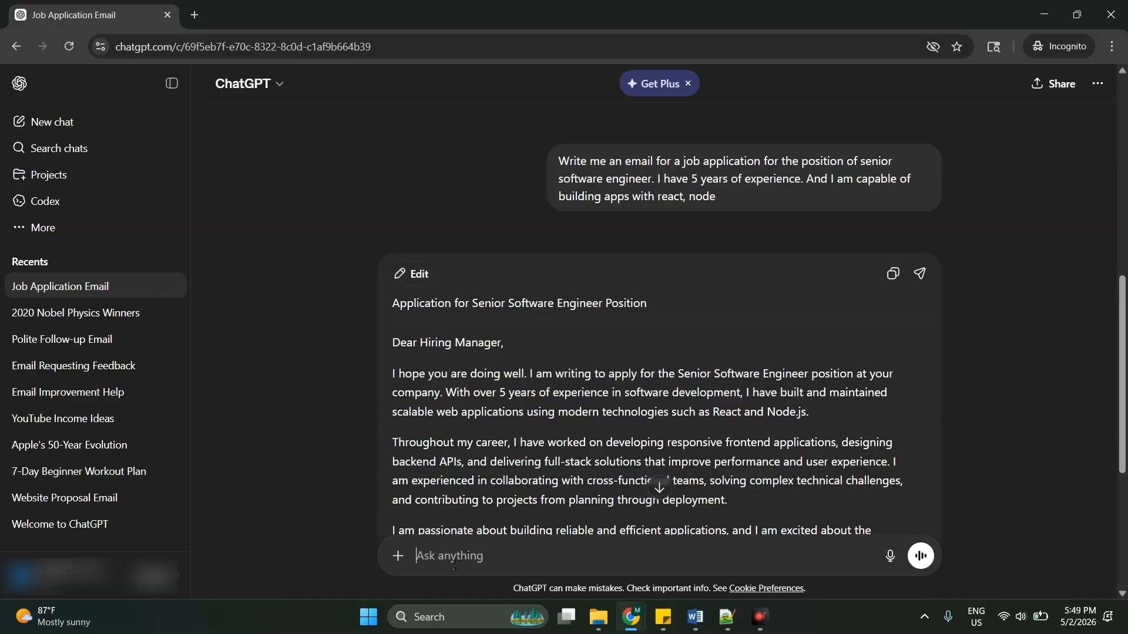
pyautogui.scroll(-5, 629, 428)
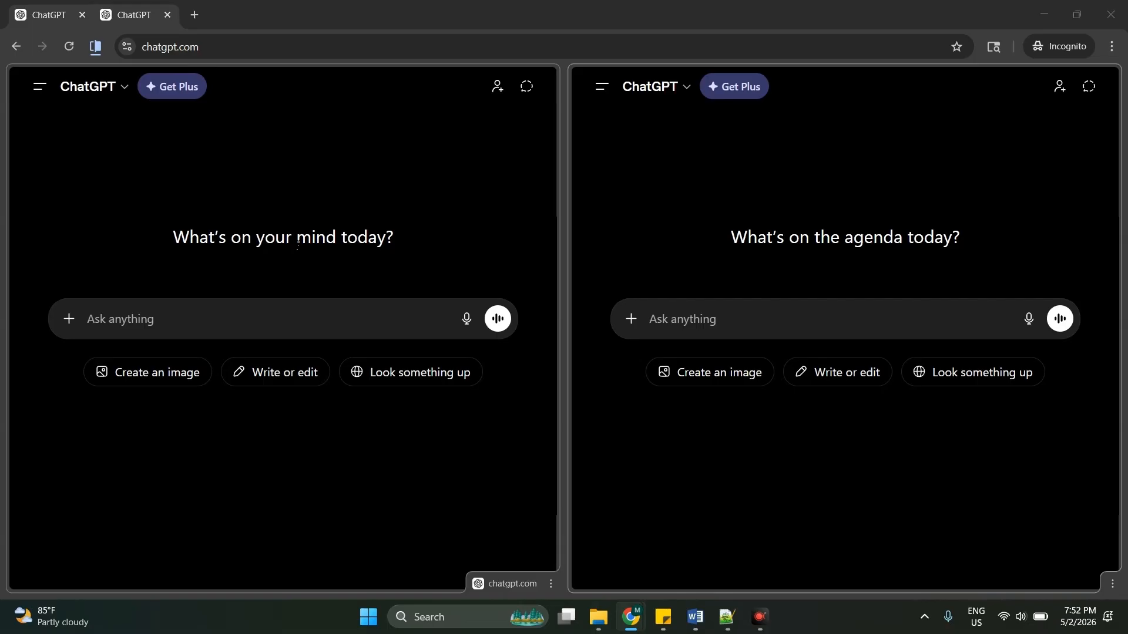
# Step: In the first side-by-side chat, submit "Write me a product description for a lavender candle, warm and inviting tone"
pyautogui.click(206, 312)
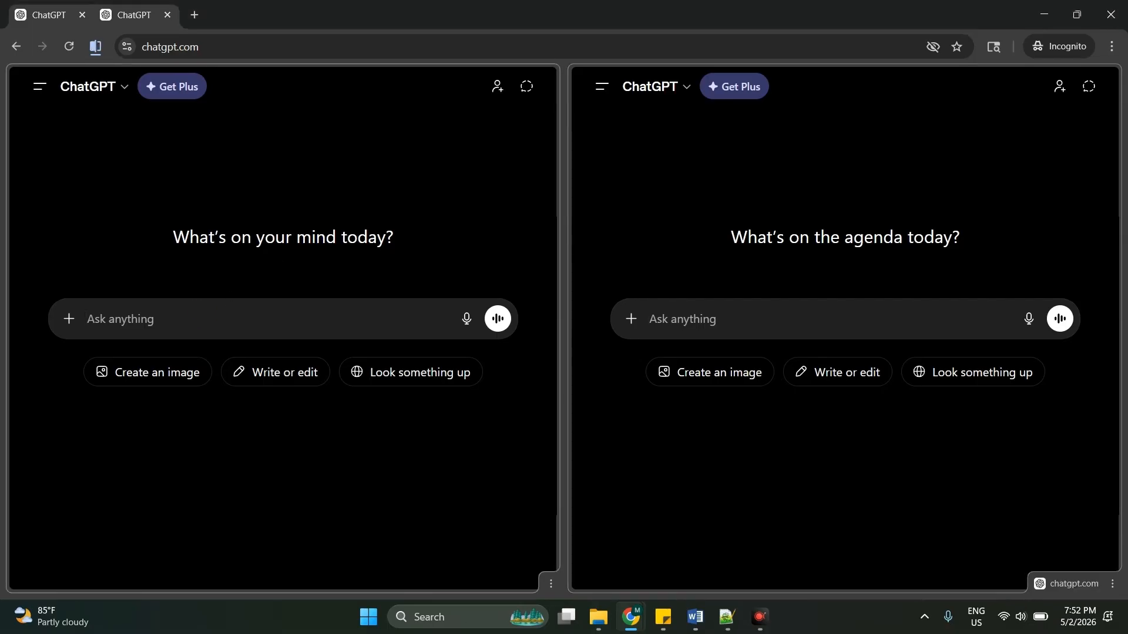
pyautogui.write('Write me a product description for a lavender candle, warm and inviting tone')
pyautogui.press('Return')
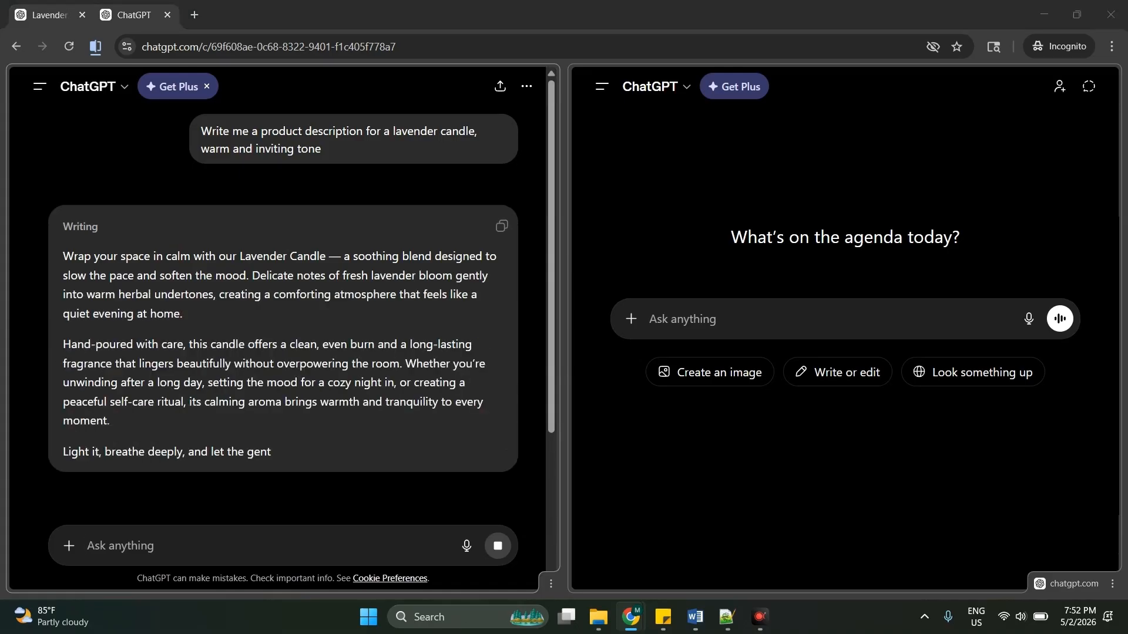
# Step: In the second chat, request the same warm, inviting lavender candle description, adding the context of a small business owner selling handmade candles
pyautogui.click(840, 302)
pyautogui.write("I'm a small business owner selling handmade candles. Write me a product description for a lavender candle, warm and inviting tone,")
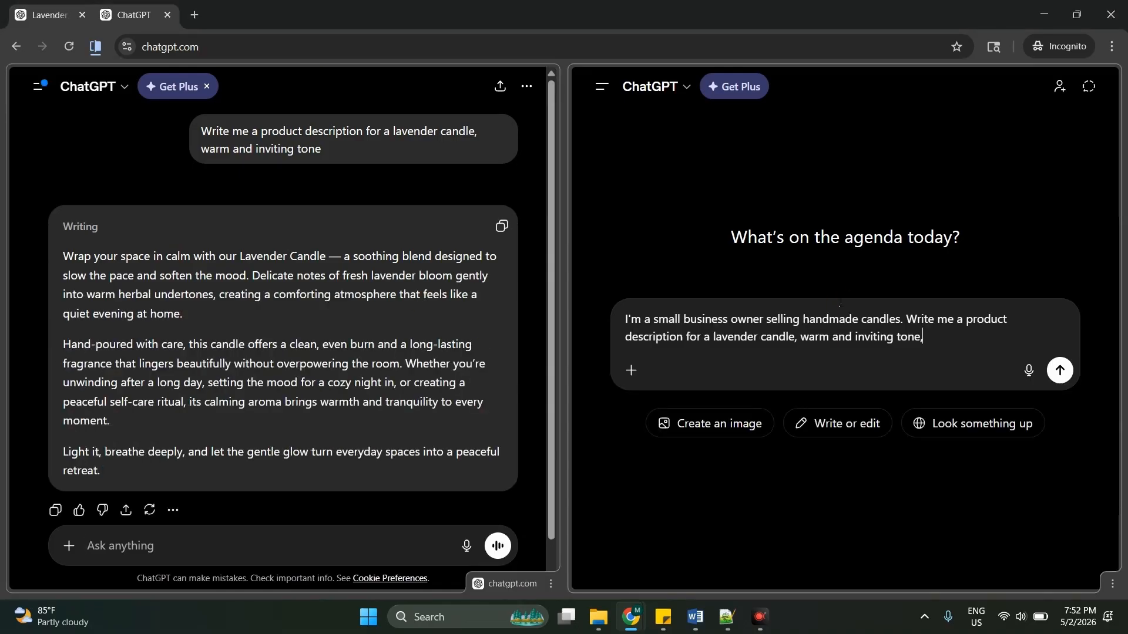
pyautogui.press('Return')
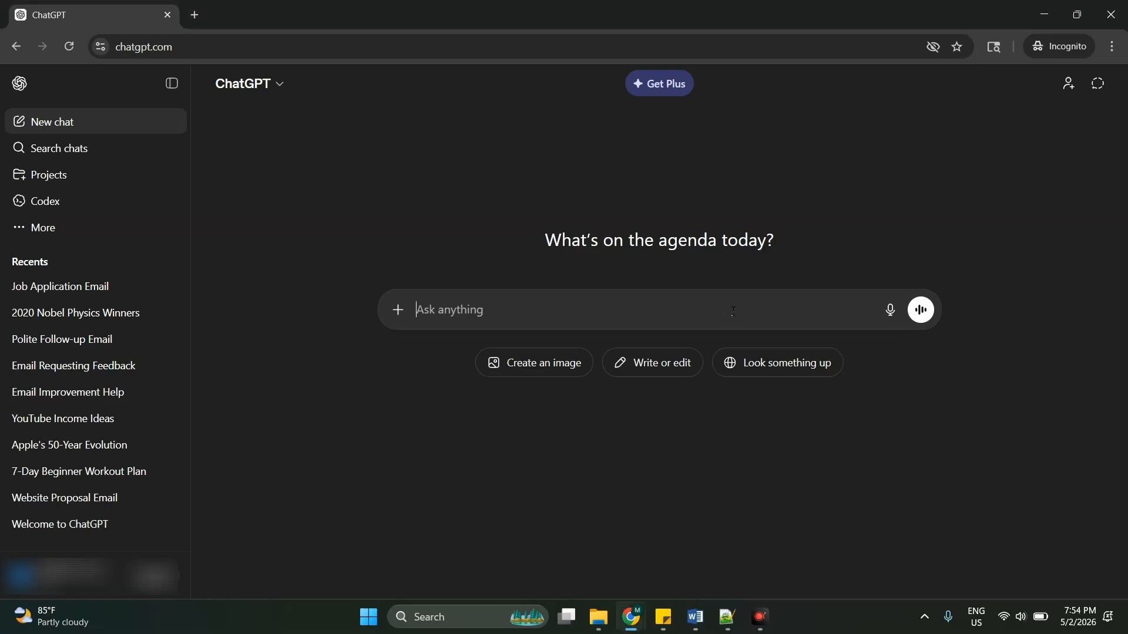
# Step: Ask ChatGPT to act as a nutritionist and give 3 practical meal prep tips for a busy person with 30 minutes on Sundays
pyautogui.write("Act as a nutritionist. I want to eat healthier but I'm always busy. Give me 3 practical meal prep tips for someone with 30 minutes on Sundays")
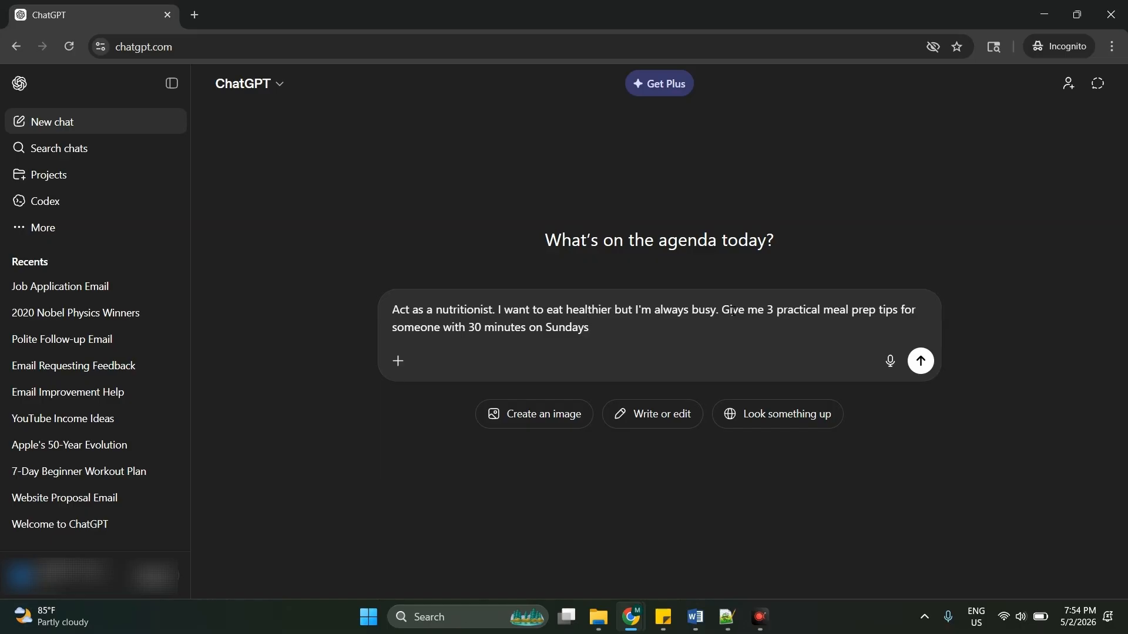
pyautogui.press('Return')
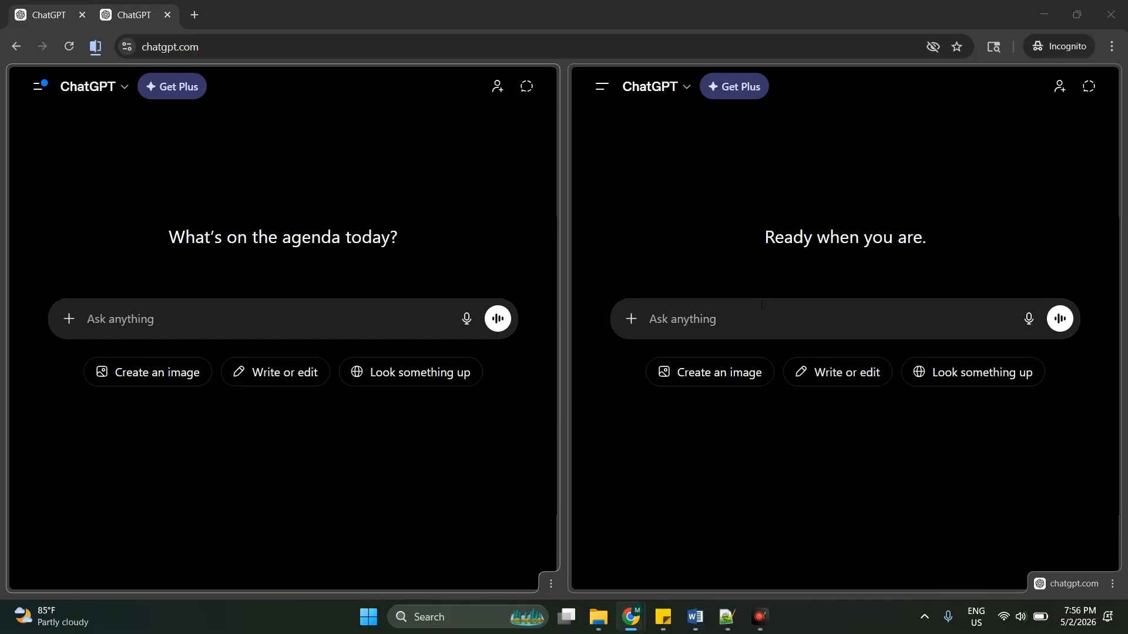
# Step: In the first side-by-side chat, submit "I want to start a side hustle selling digital products online. I have no experience" and review the answer
pyautogui.click(150, 317)
pyautogui.write('I want to start a side hustle selling digital products online. I have no experience')
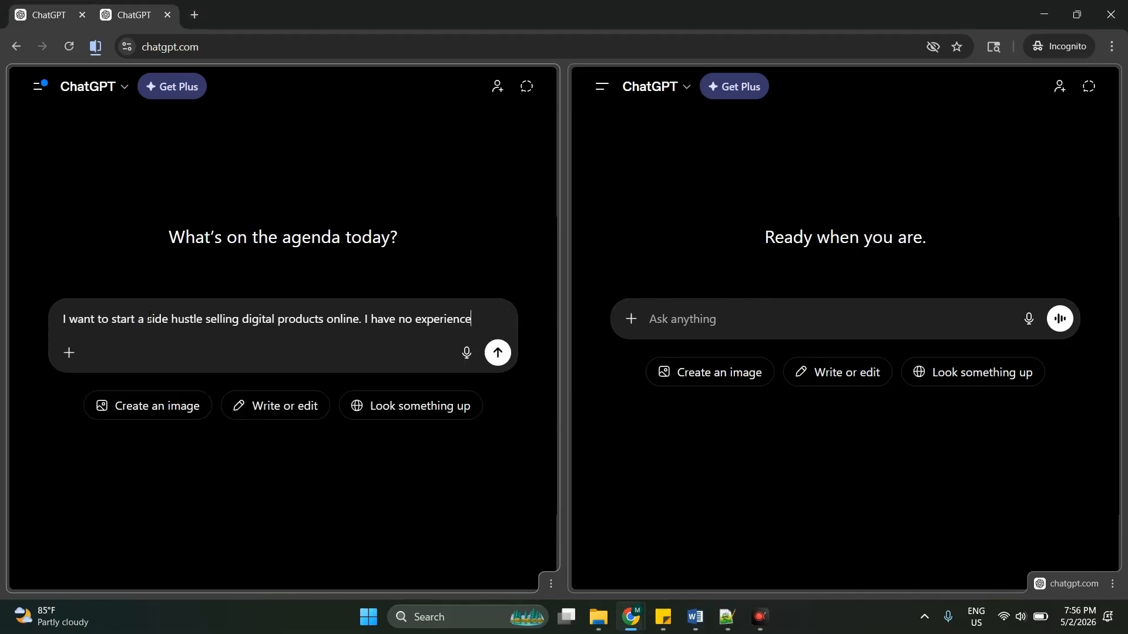
pyautogui.press('Return')
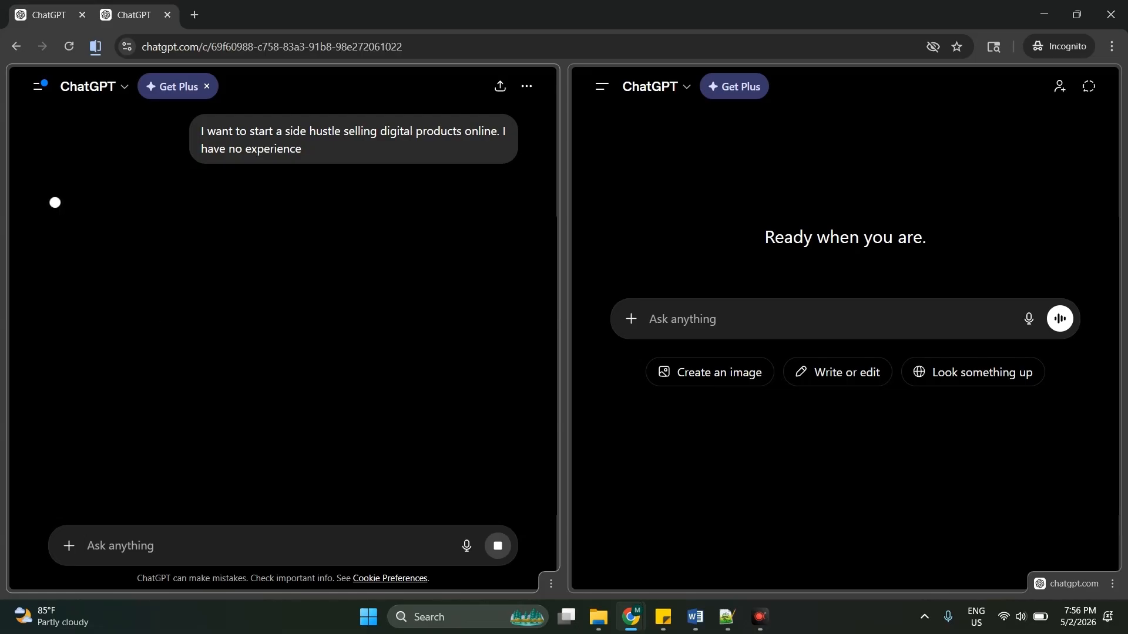
pyautogui.scroll(-15, 391, 260)
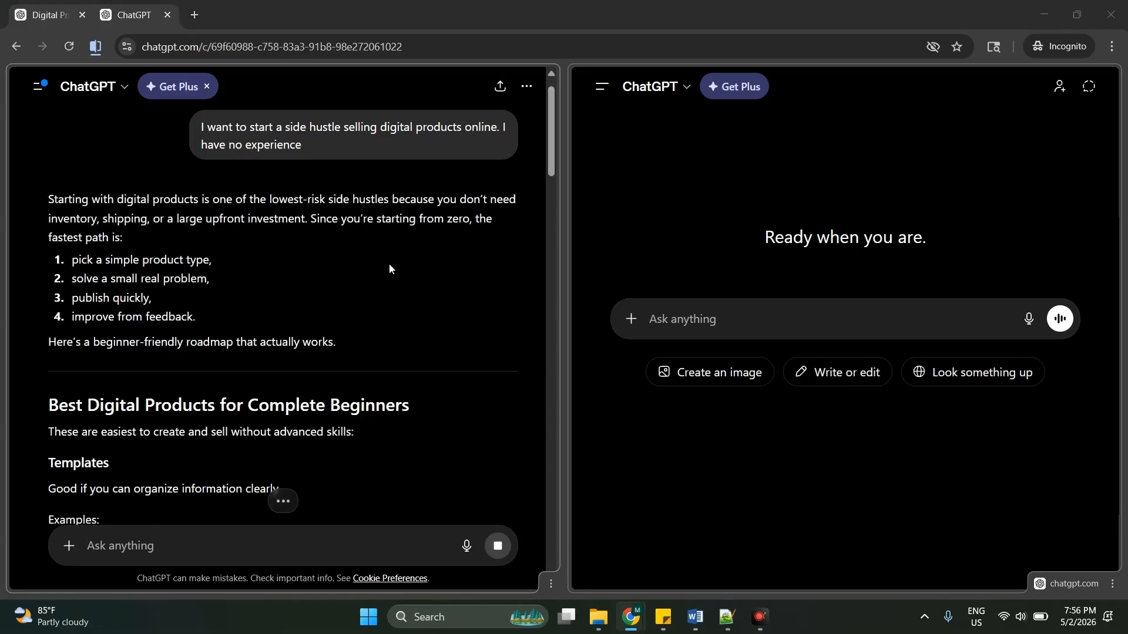
pyautogui.scroll(-10, 392, 259)
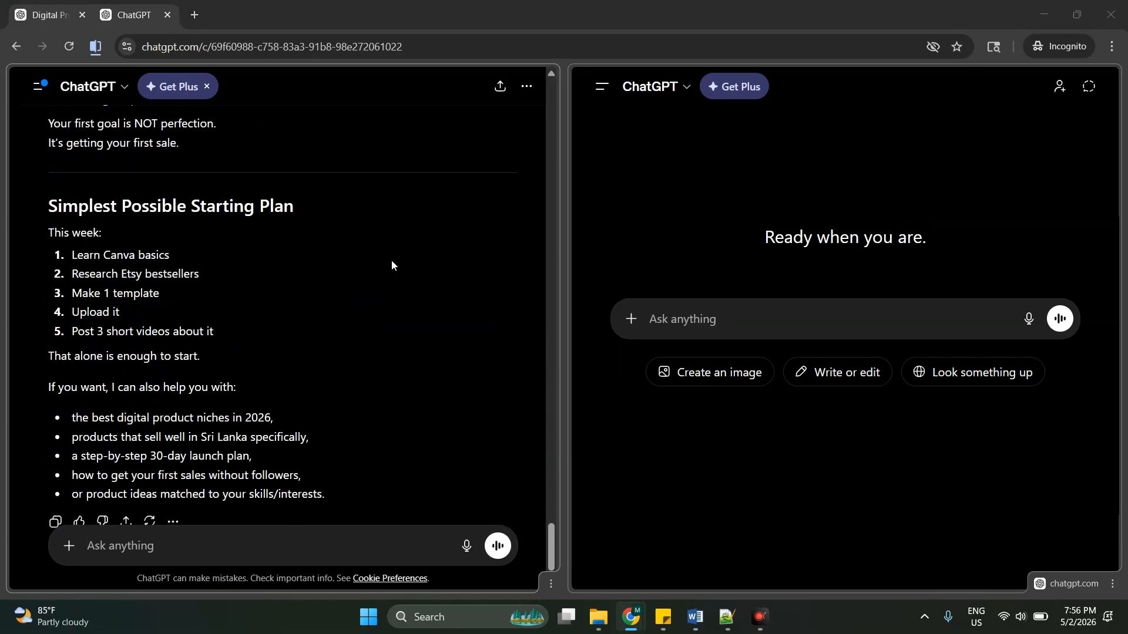
# Step: In the second chat, submit the same digital products side hustle prompt with "Think through this step by step" added, and review the answer
pyautogui.click(823, 319)
pyautogui.write('I want to start a side hustle selling digital products online. I have no experience. Think through this step by step')
pyautogui.click(1059, 369)
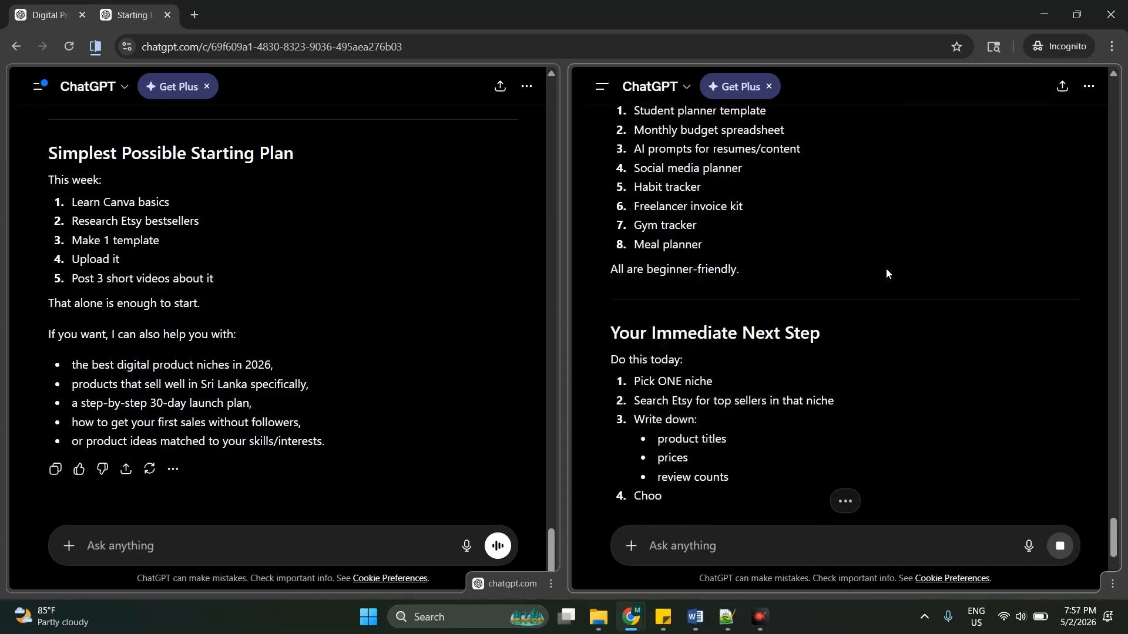
pyautogui.scroll(5, 344, 343)
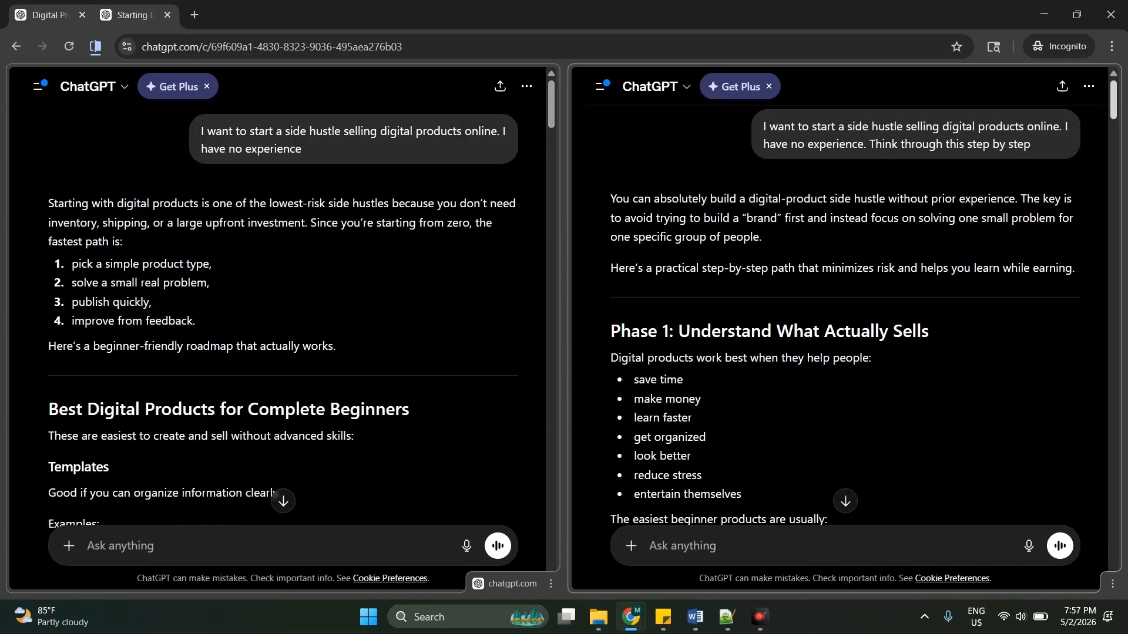